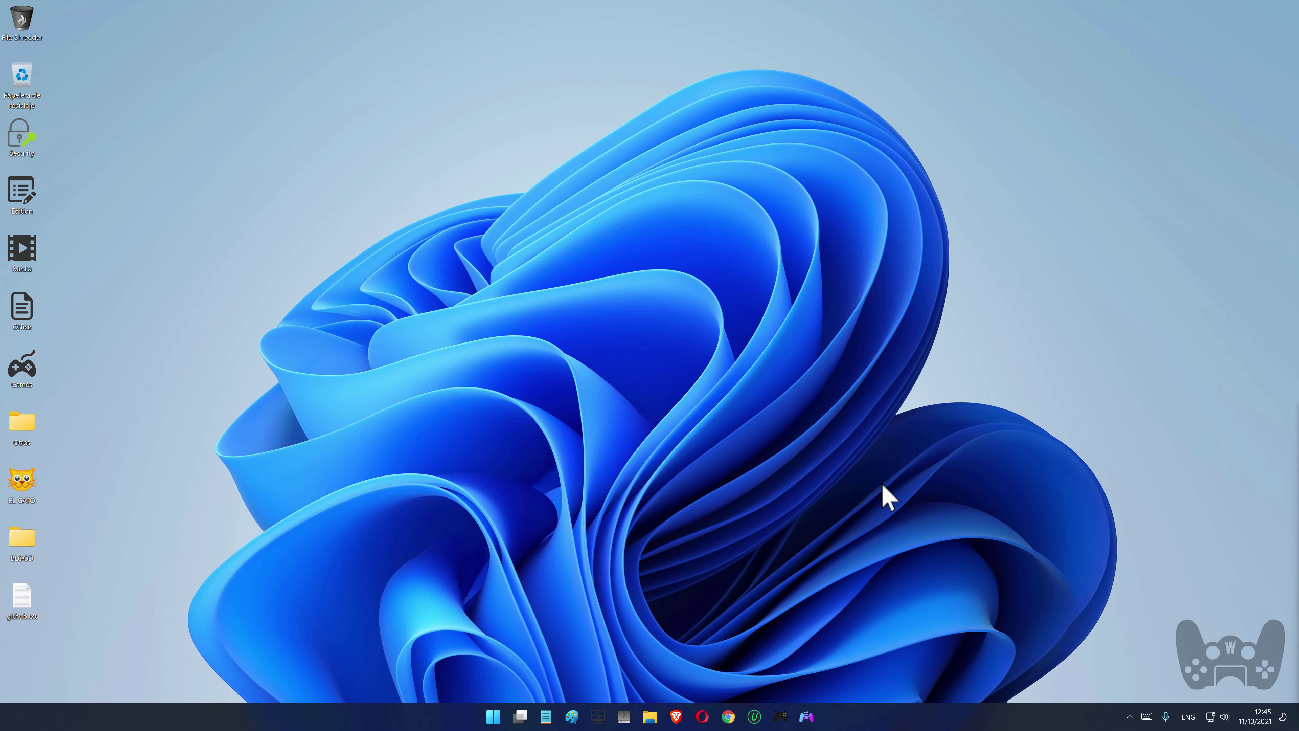
Open github.txt from the desktop and copy the Rufus v3.16_BETA2 GitHub release link.
{"action": "double_click", "coordinate": [24, 611]}
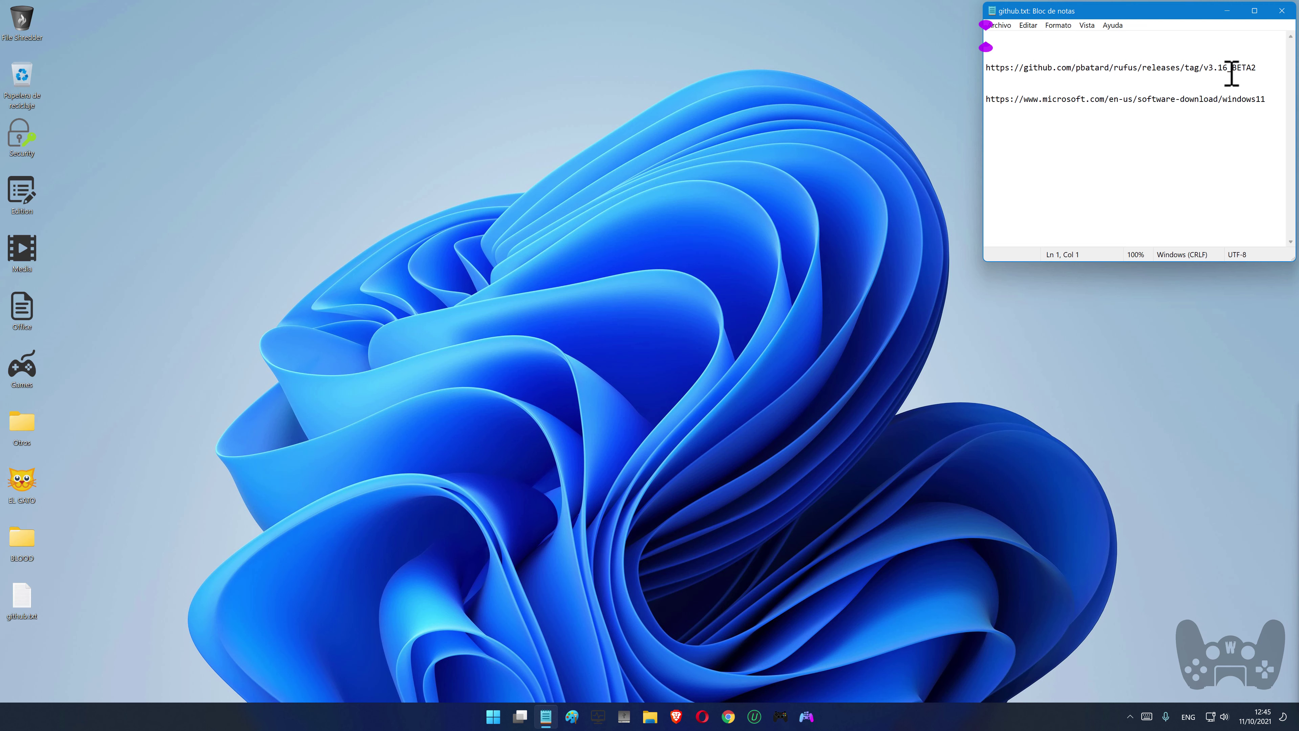
{"action": "left_click", "coordinate": [1263, 67]}
{"action": "left_click_drag", "start_coordinate": [1263, 67], "coordinate": [981, 71]}
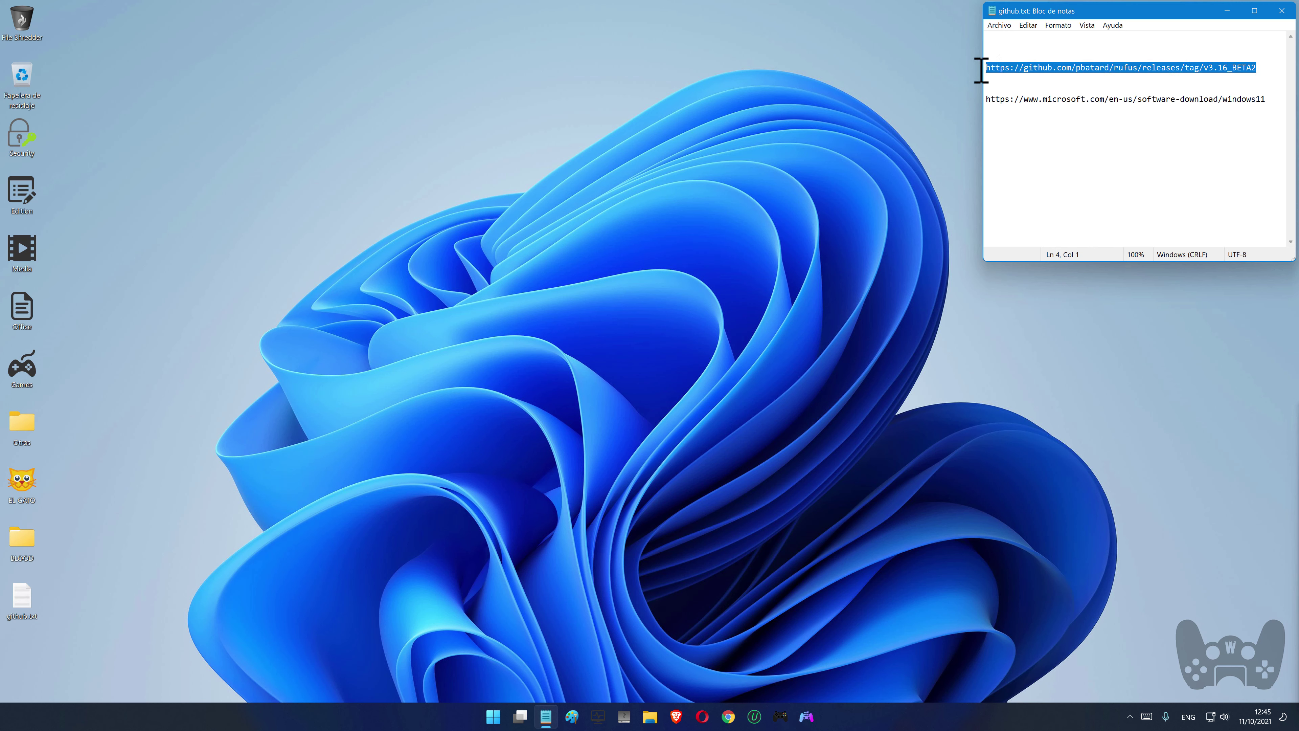
{"action": "right_click", "coordinate": [1076, 70]}
{"action": "left_click", "coordinate": [1112, 109]}
Switch to the Brave browser and load the copied Rufus v3.16_BETA2 release page.
{"action": "left_click", "coordinate": [676, 717]}
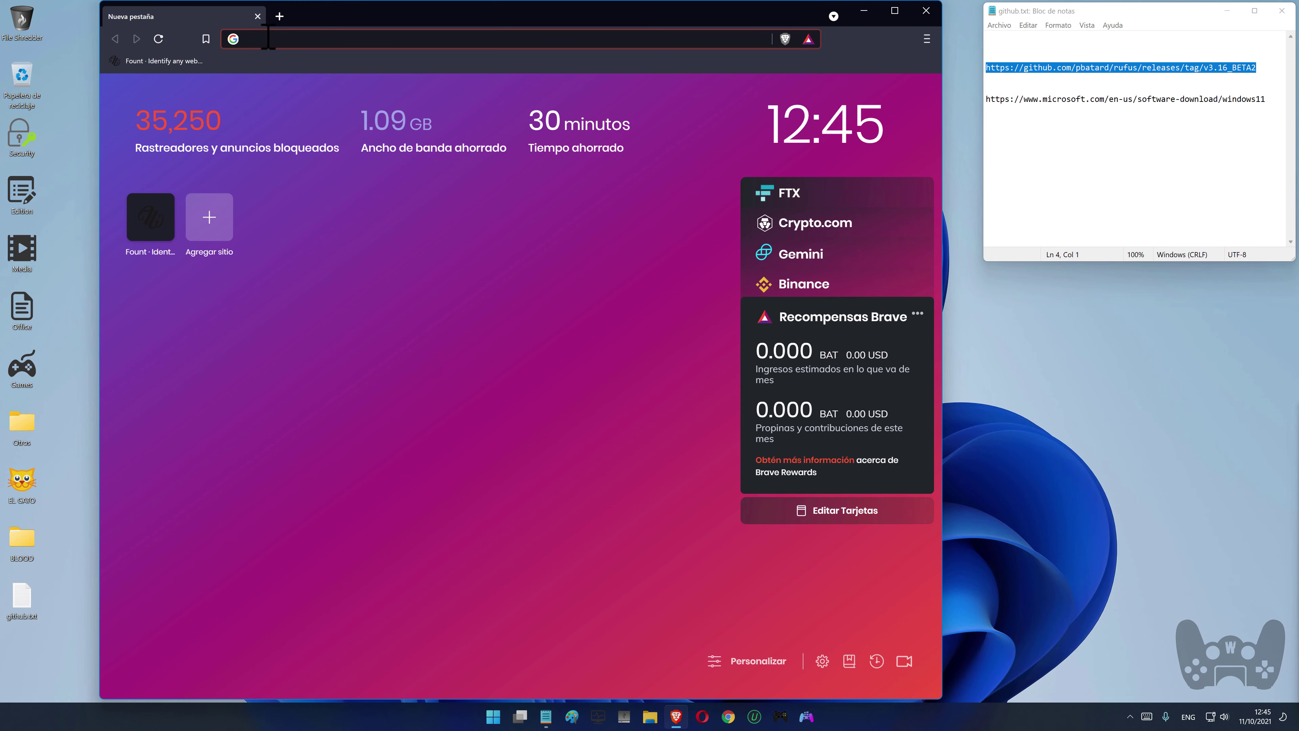
{"action": "right_click", "coordinate": [268, 38]}
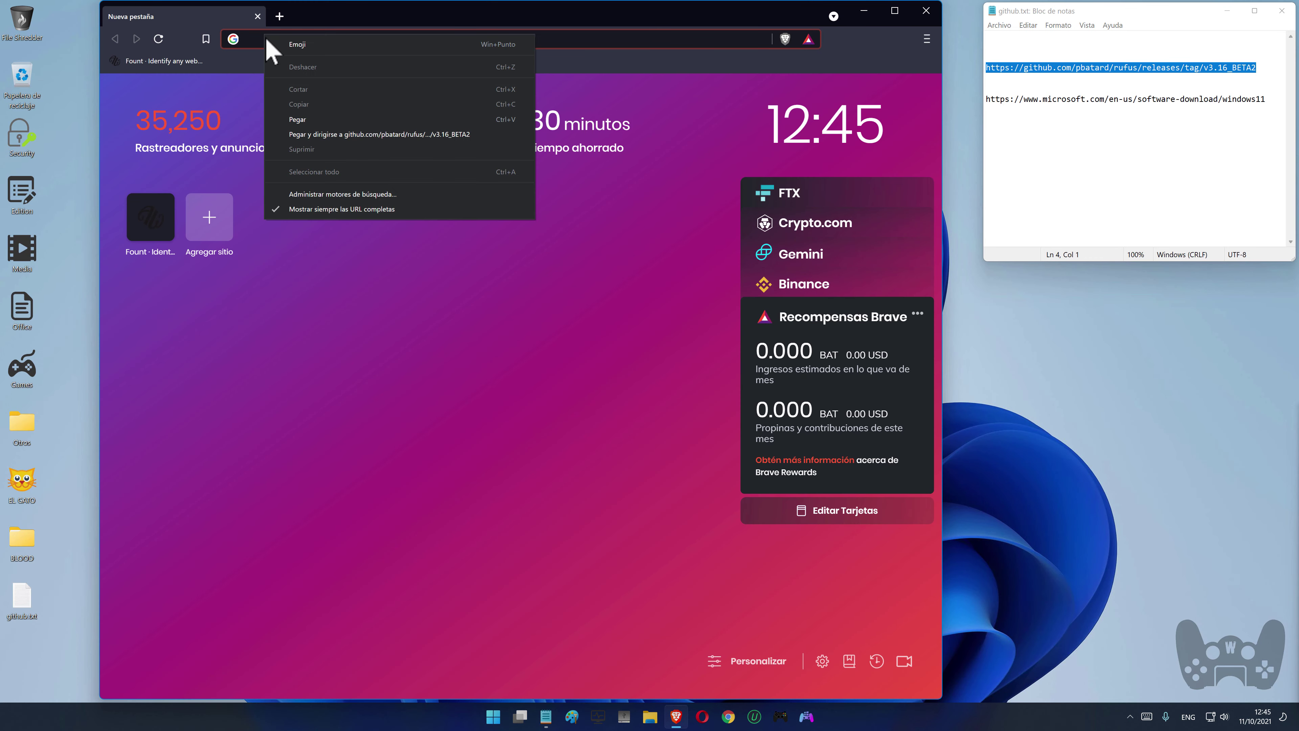
{"action": "left_click", "coordinate": [321, 121]}
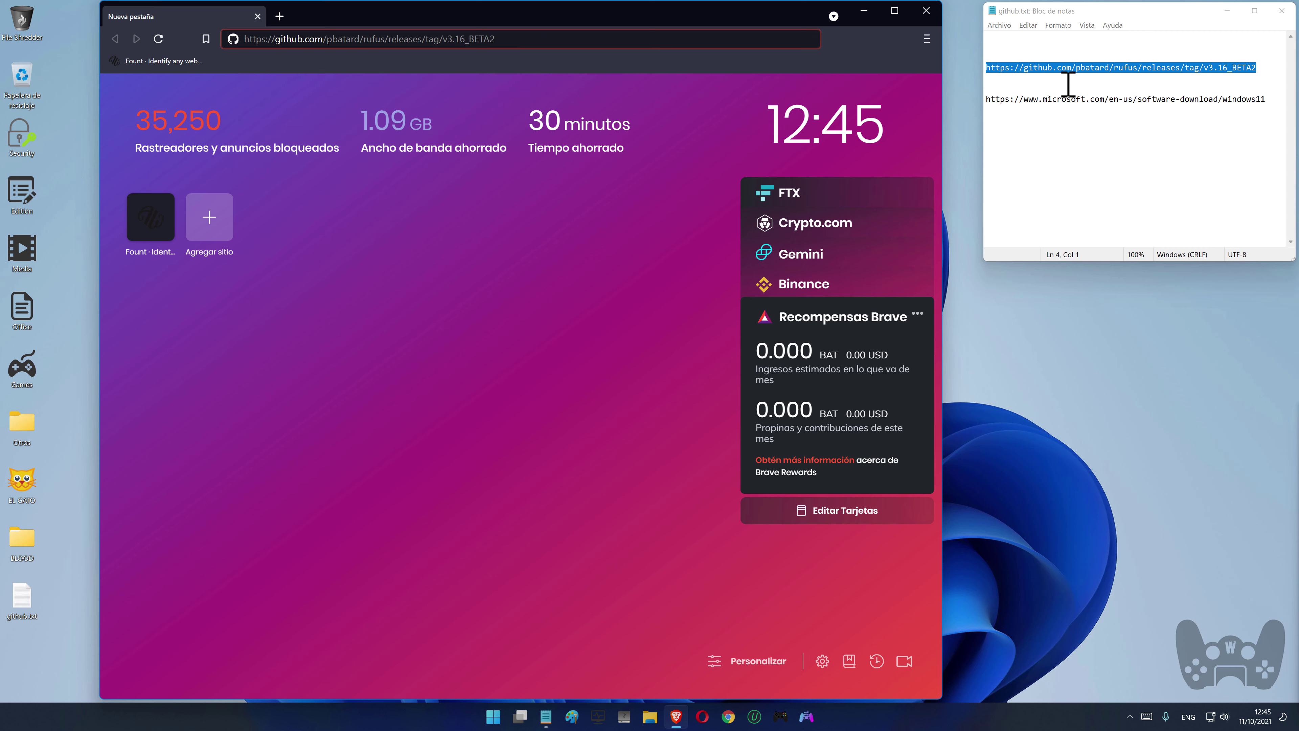
{"action": "key", "text": "Return"}
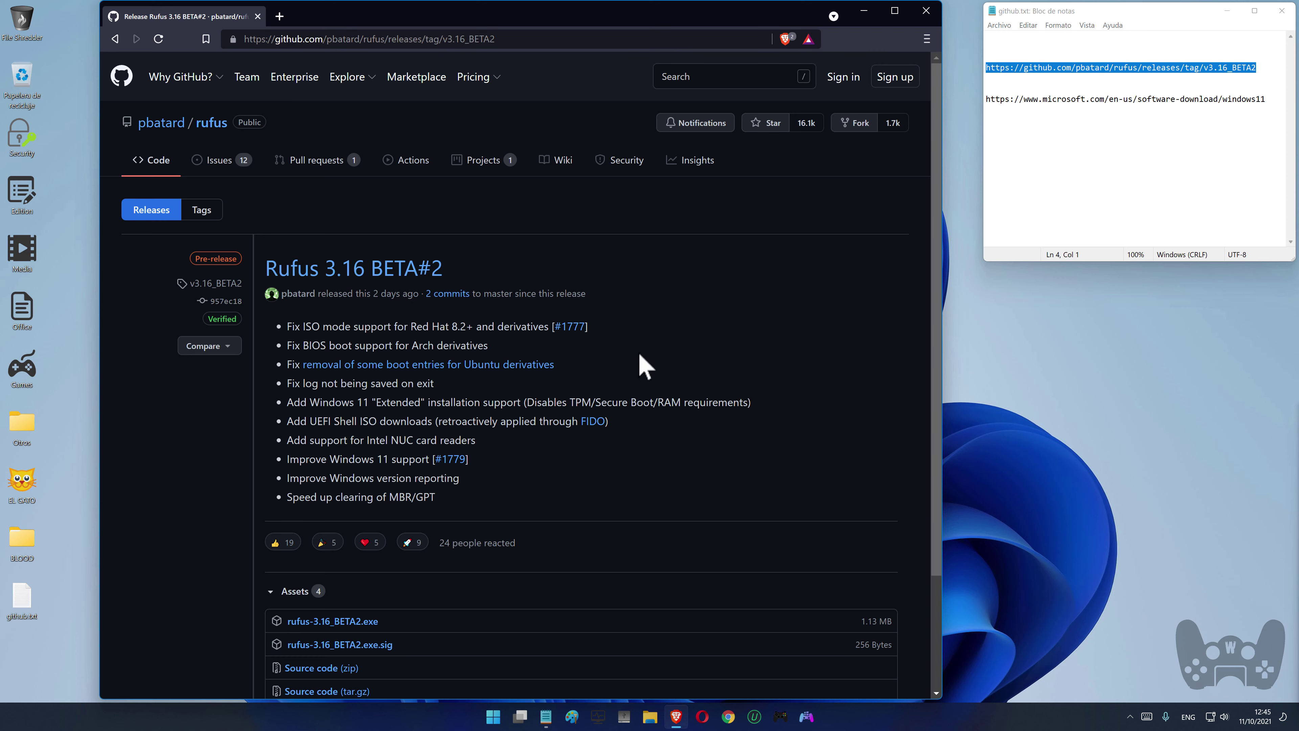
Download rufus-3.16_BETA2.exe from the release assets and save it to the desktop (Escritorio).
{"action": "scroll", "coordinate": [639, 354], "scroll_direction": "down", "scroll_amount": 2}
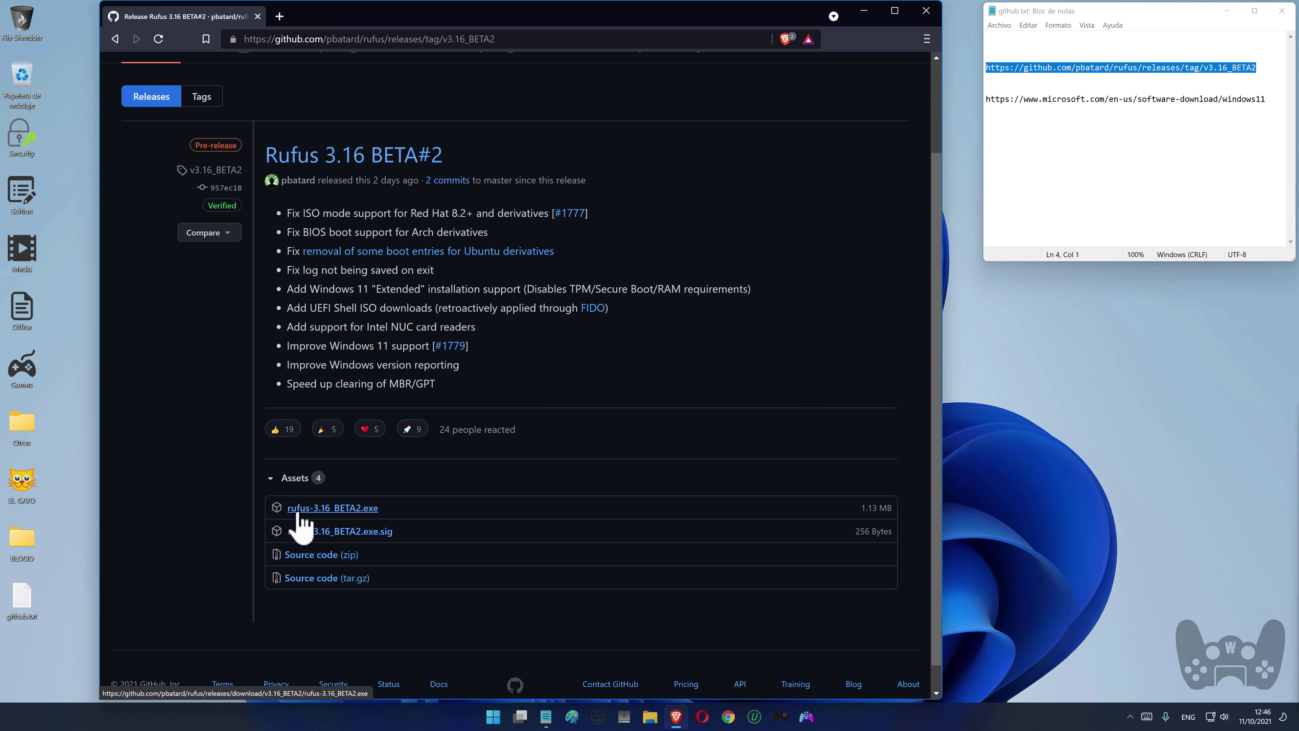
{"action": "left_click", "coordinate": [372, 513]}
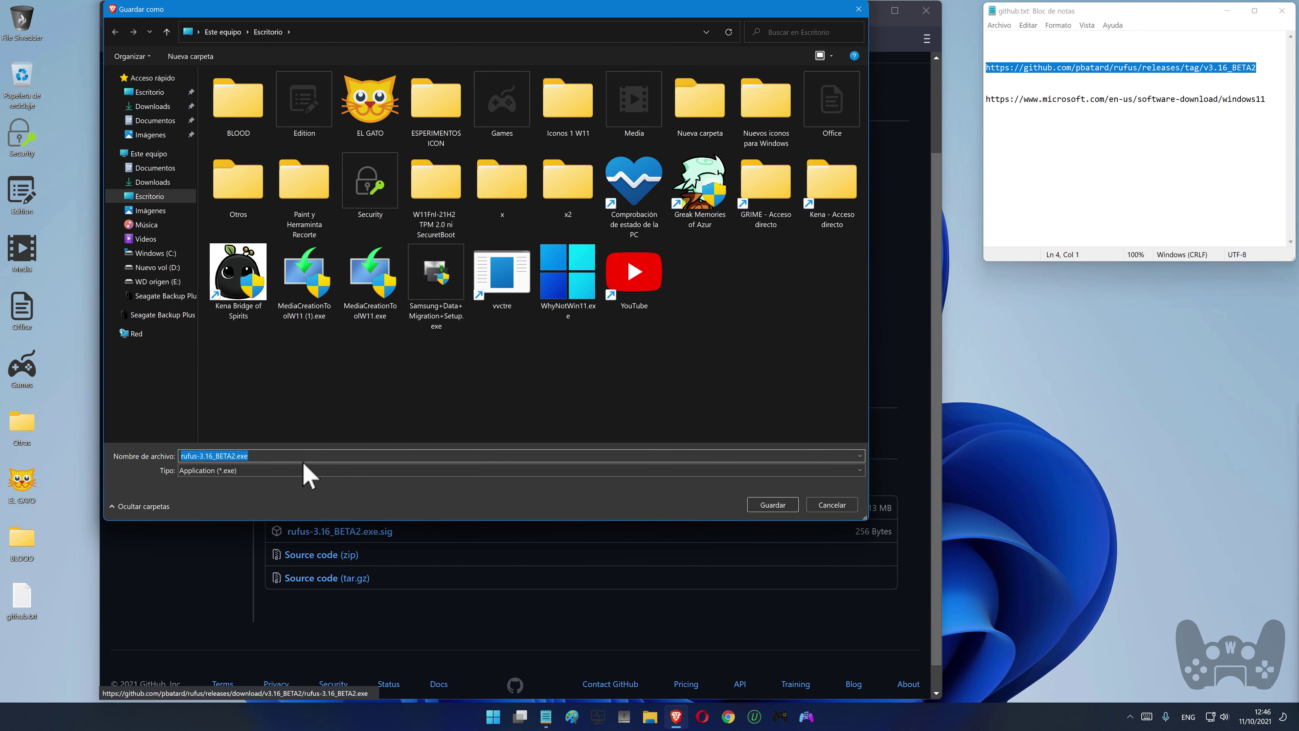
{"action": "left_click", "coordinate": [775, 508]}
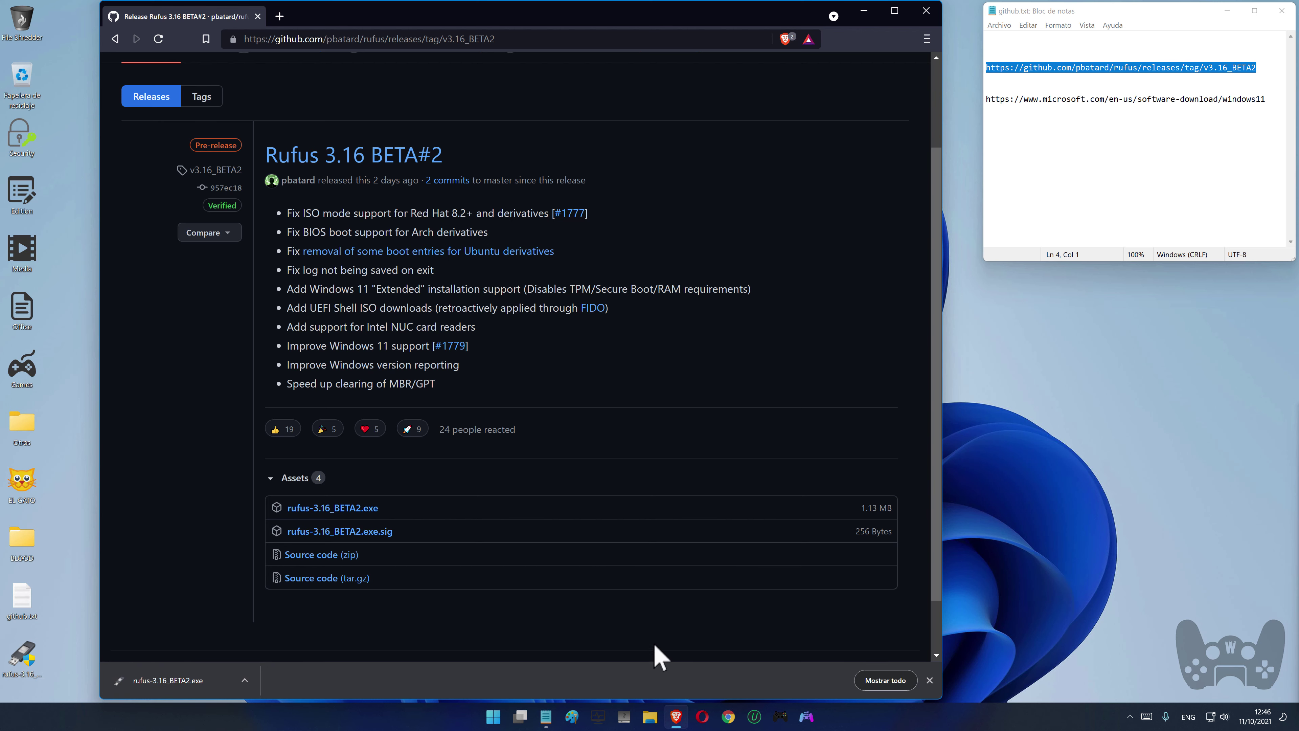
Copy the Microsoft Windows 11 download link from github.txt and load it in a new browser tab.
{"action": "left_click", "coordinate": [279, 16]}
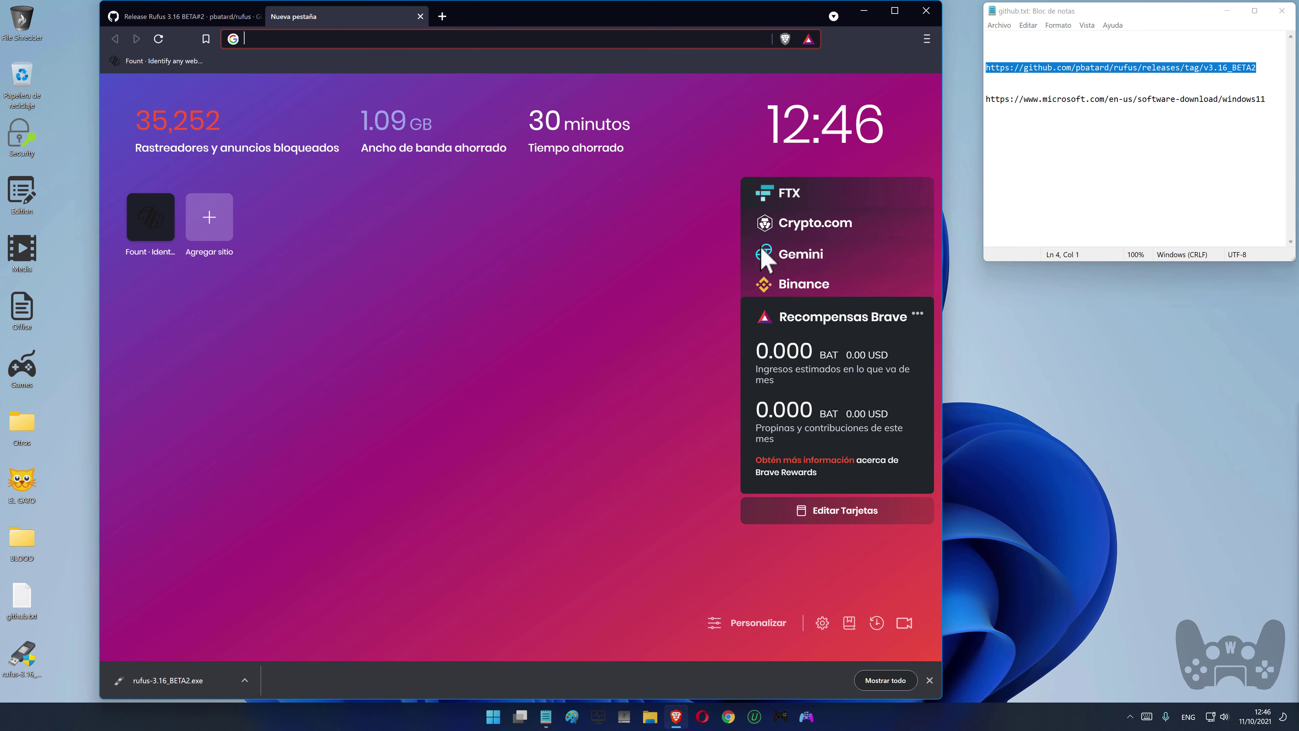
{"action": "left_click_drag", "start_coordinate": [1280, 100], "coordinate": [987, 100]}
{"action": "right_click", "coordinate": [1042, 100]}
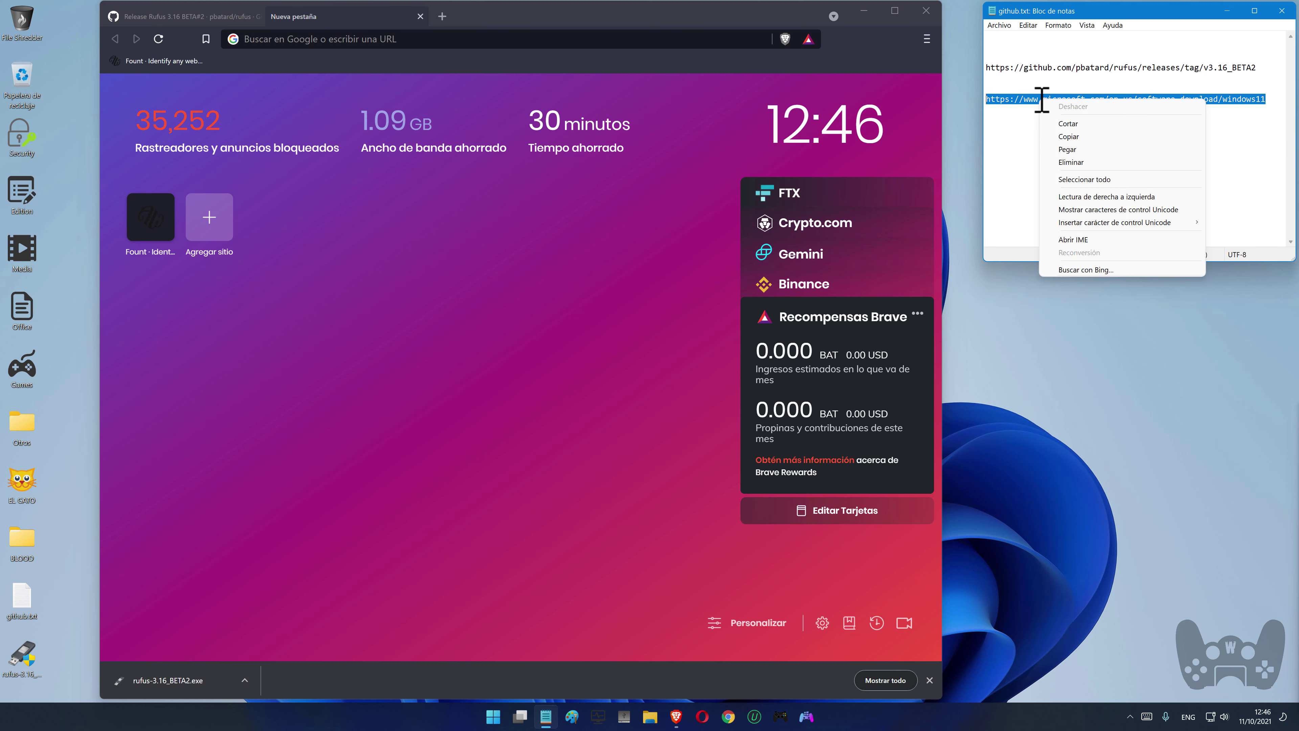
{"action": "left_click", "coordinate": [1067, 135]}
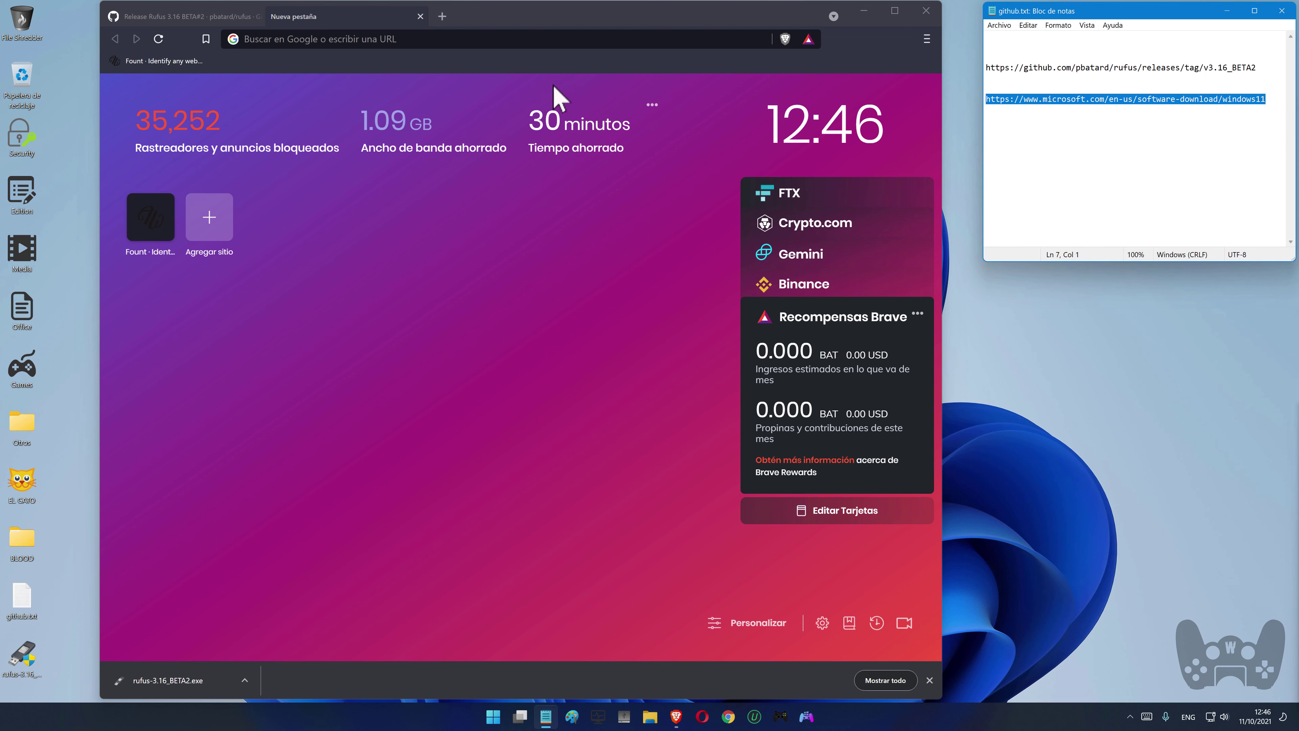
{"action": "left_click", "coordinate": [353, 40]}
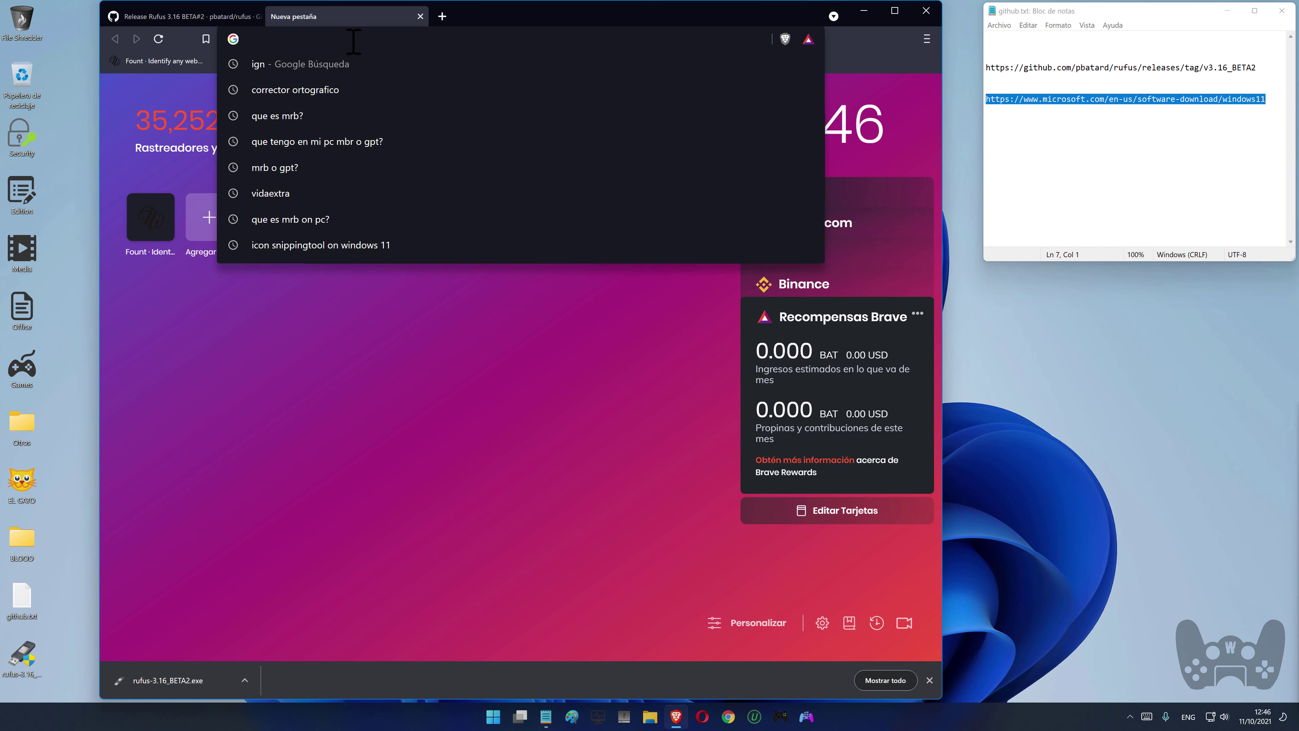
{"action": "right_click", "coordinate": [353, 40]}
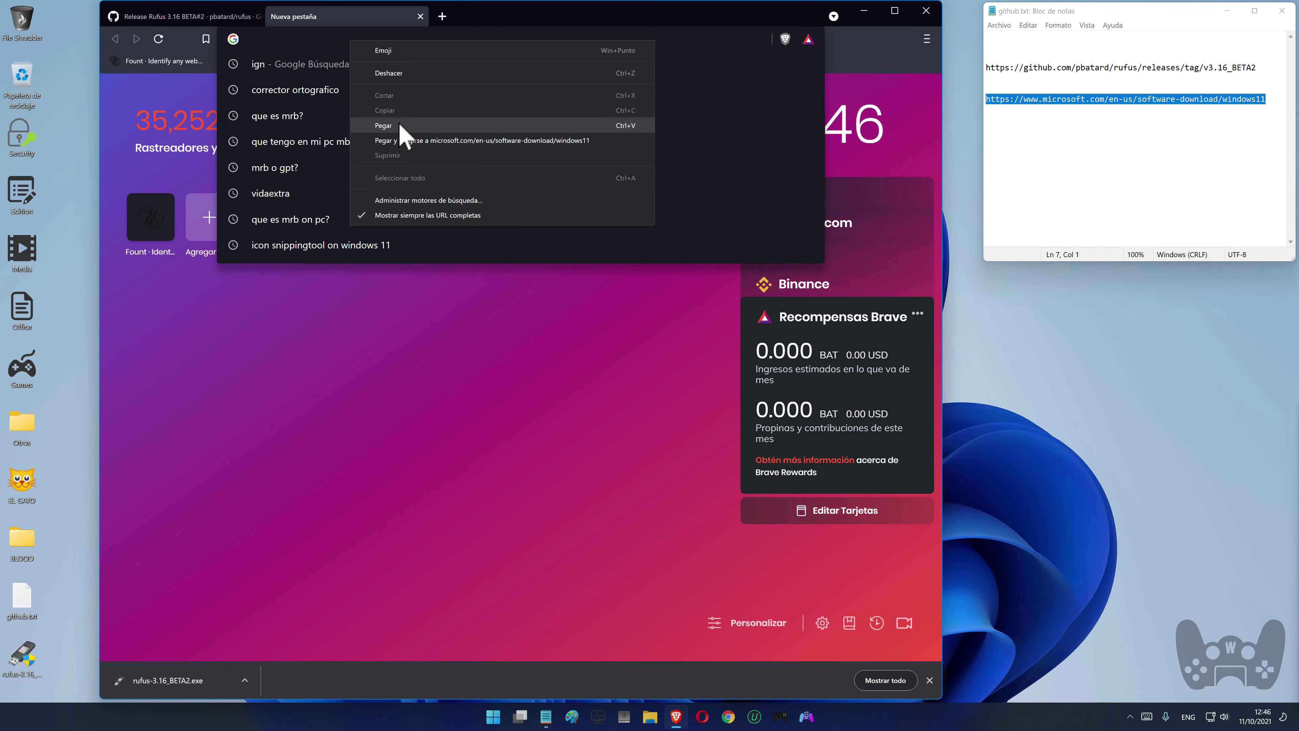
{"action": "left_click", "coordinate": [428, 141]}
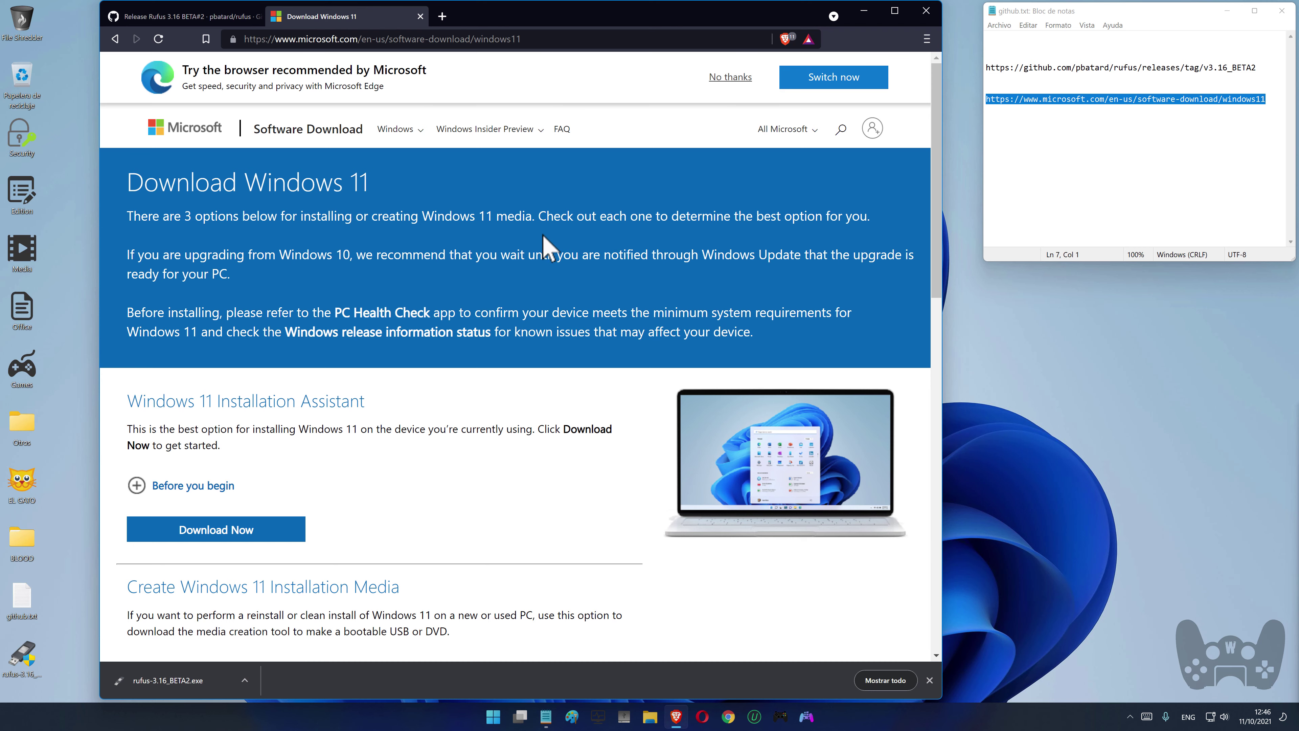
Switch the Microsoft site language to Español (España) and open the Windows 11 download page.
{"action": "scroll", "coordinate": [548, 249], "scroll_direction": "down", "scroll_amount": 10}
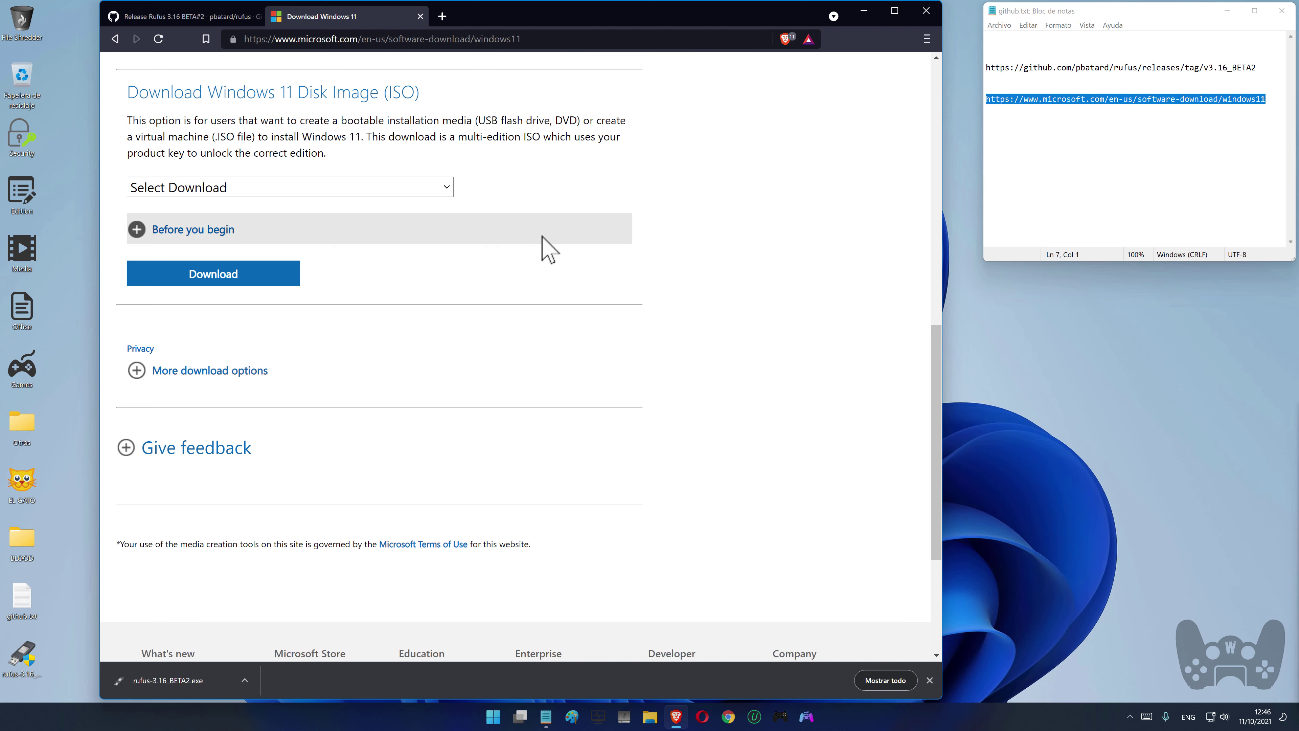
{"action": "scroll", "coordinate": [548, 249], "scroll_direction": "down", "scroll_amount": 5}
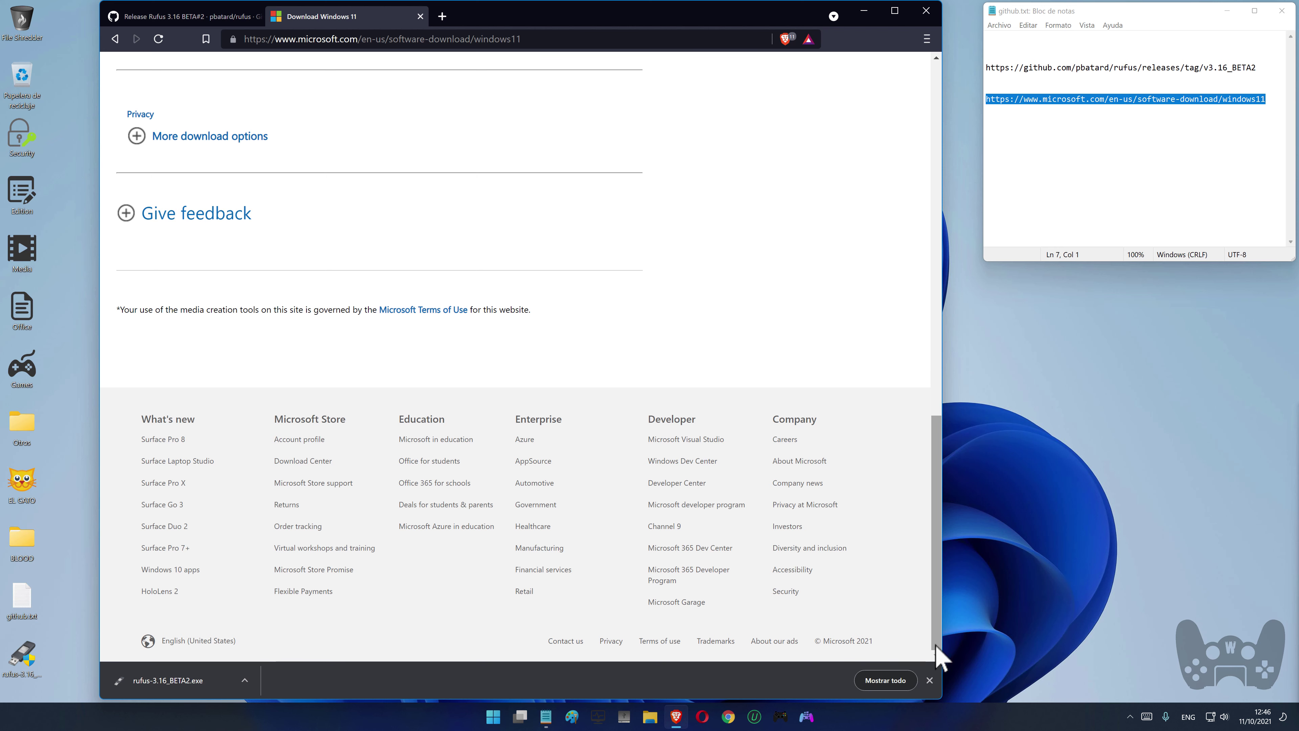
{"action": "left_click", "coordinate": [930, 680]}
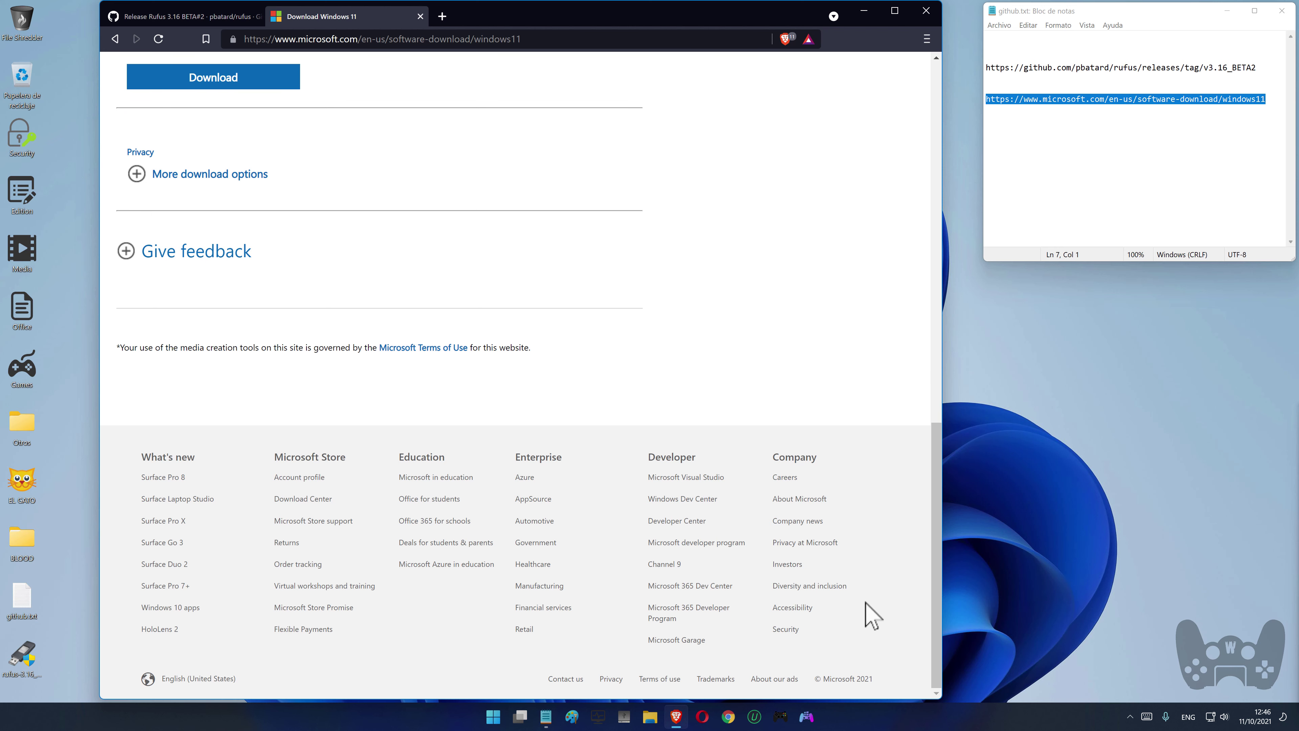
{"action": "left_click", "coordinate": [169, 684]}
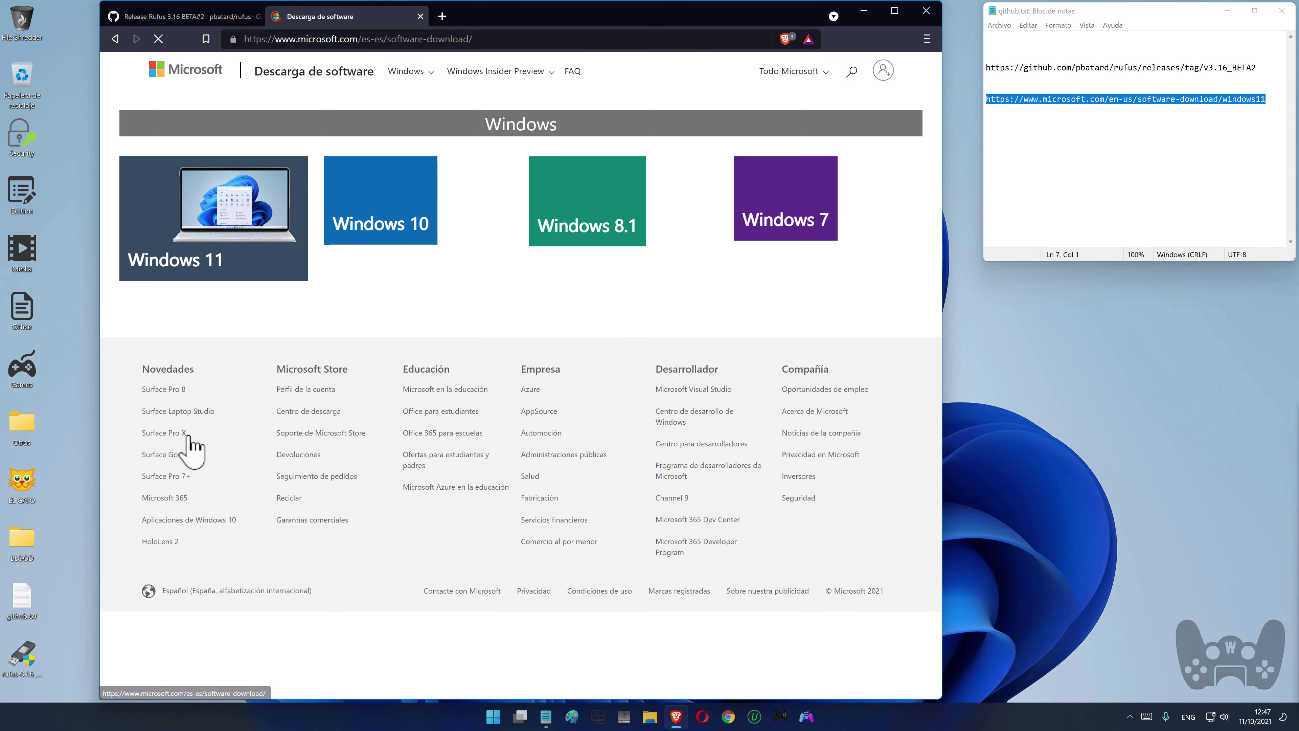
{"action": "left_click", "coordinate": [240, 250]}
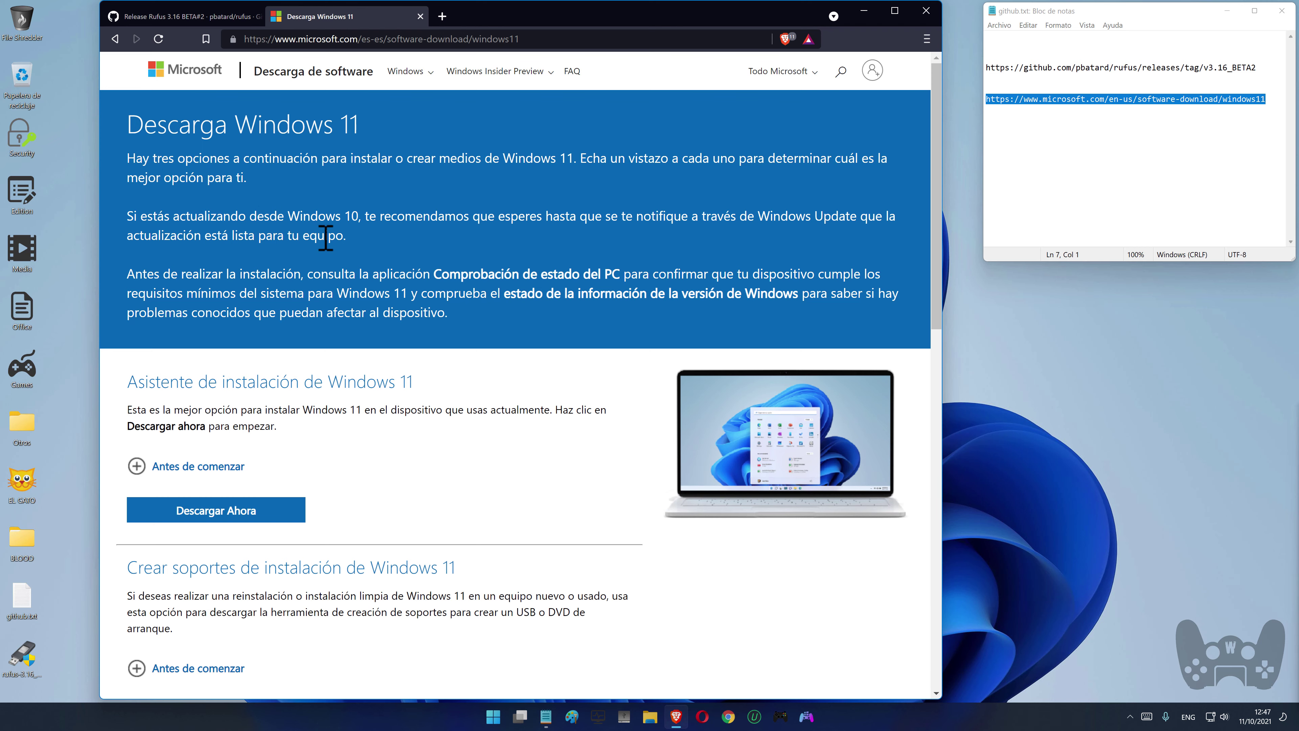
Choose Windows 11 as the disk image (ISO) to download and submit the selection.
{"action": "scroll", "coordinate": [325, 238], "scroll_direction": "down", "scroll_amount": 2}
{"action": "scroll", "coordinate": [325, 238], "scroll_direction": "down", "scroll_amount": 4}
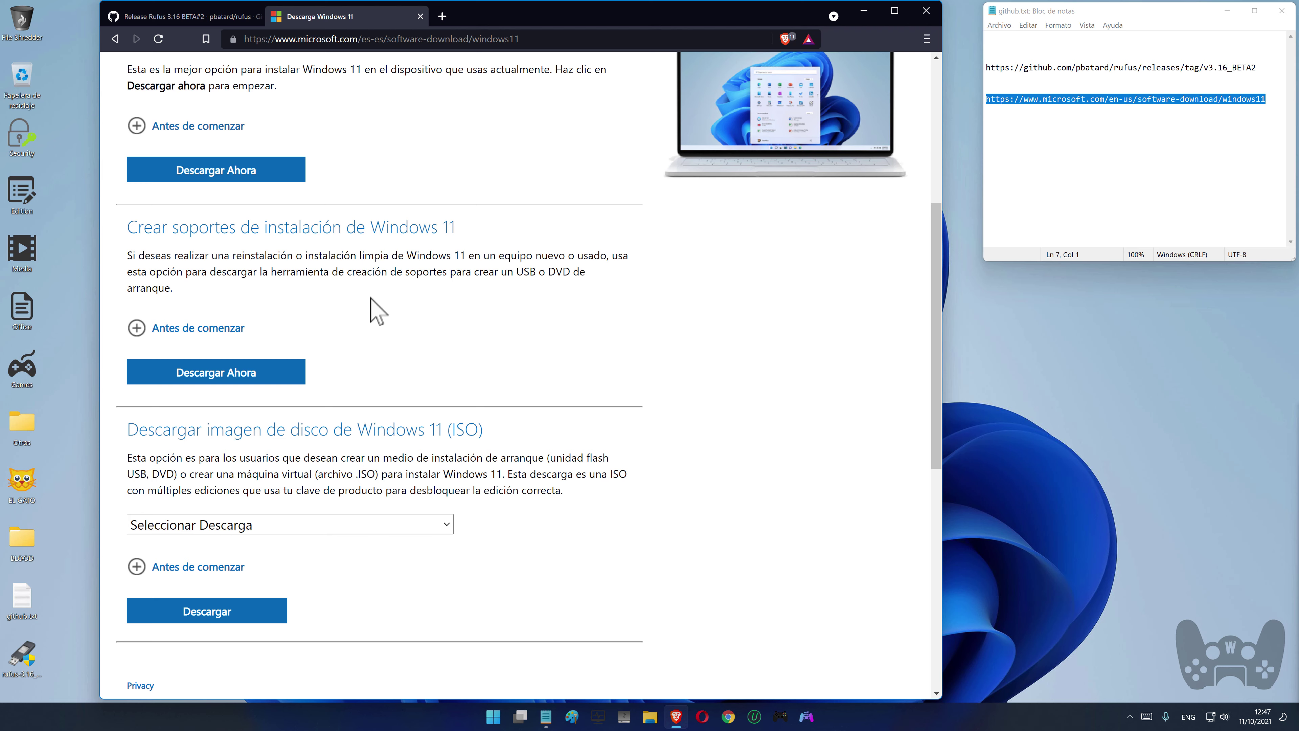
{"action": "scroll", "coordinate": [373, 308], "scroll_direction": "up", "scroll_amount": 6}
{"action": "scroll", "coordinate": [377, 291], "scroll_direction": "down", "scroll_amount": 2}
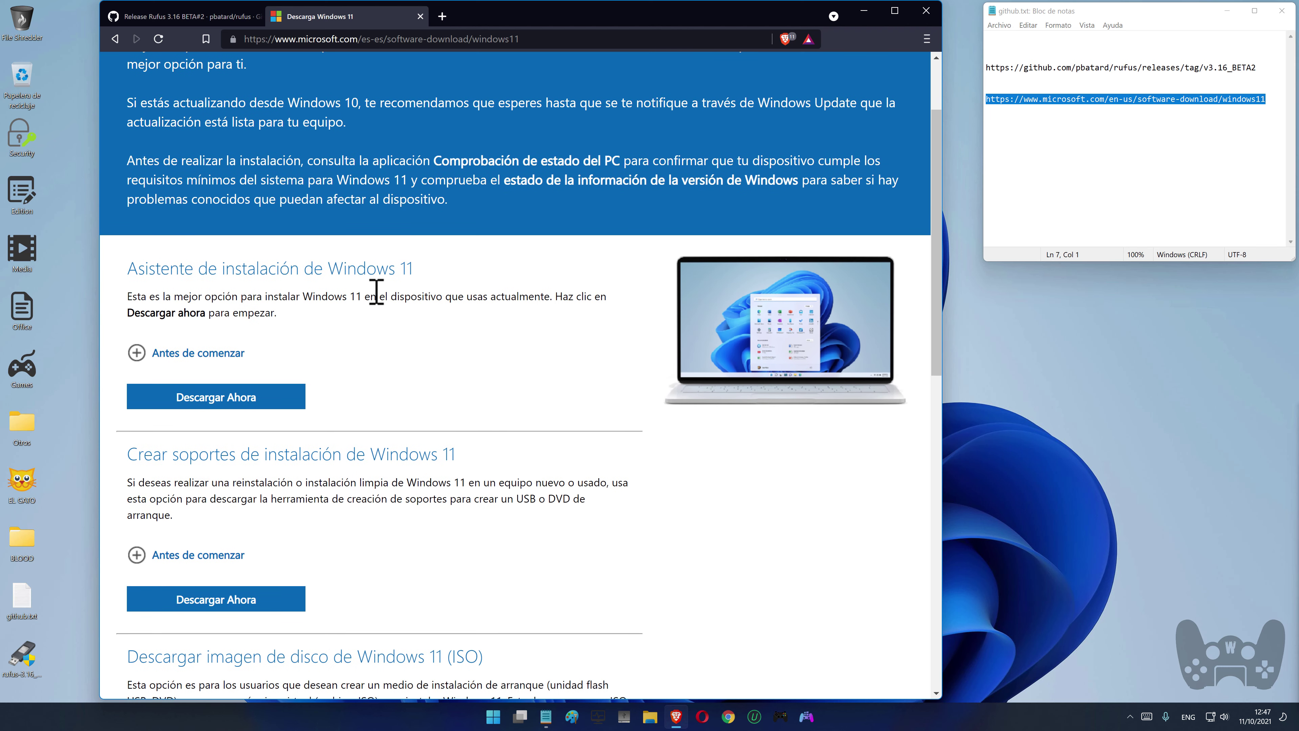
{"action": "scroll", "coordinate": [376, 293], "scroll_direction": "down", "scroll_amount": 6}
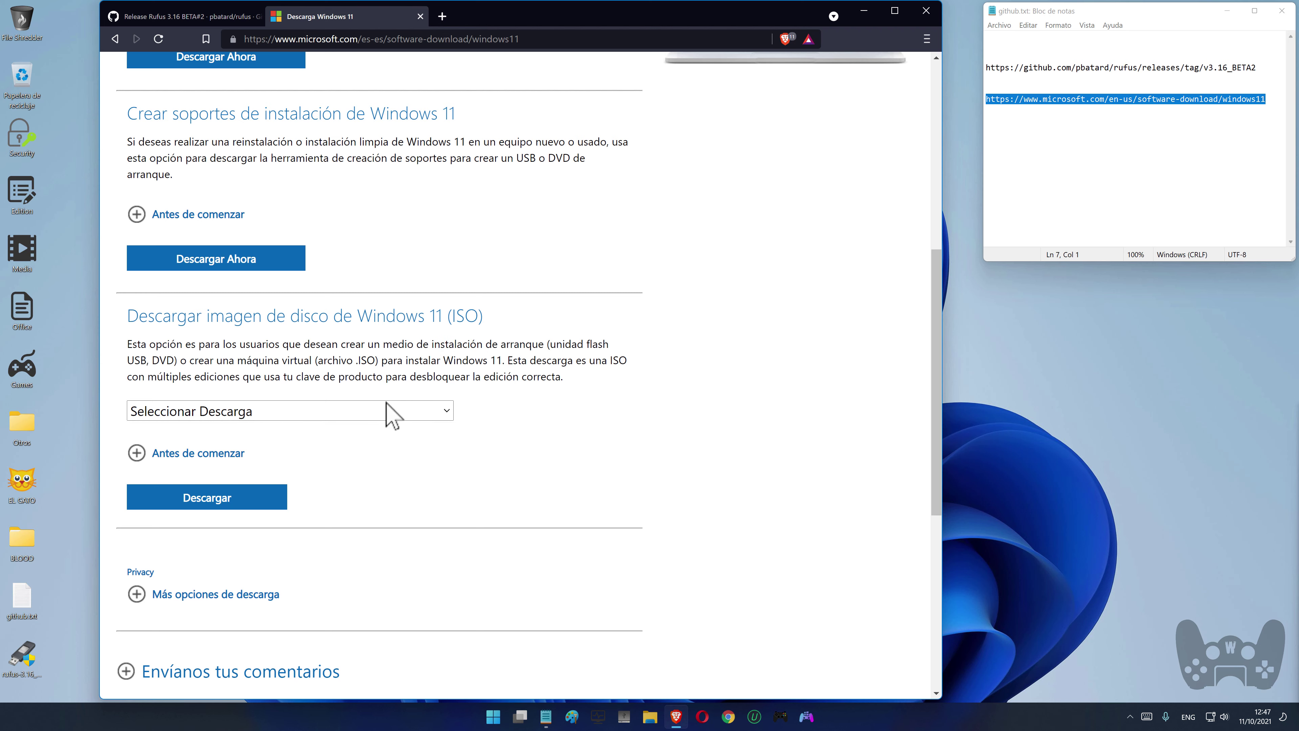
{"action": "scroll", "coordinate": [455, 417], "scroll_direction": "down", "scroll_amount": 5}
{"action": "scroll", "coordinate": [429, 325], "scroll_direction": "up", "scroll_amount": 2}
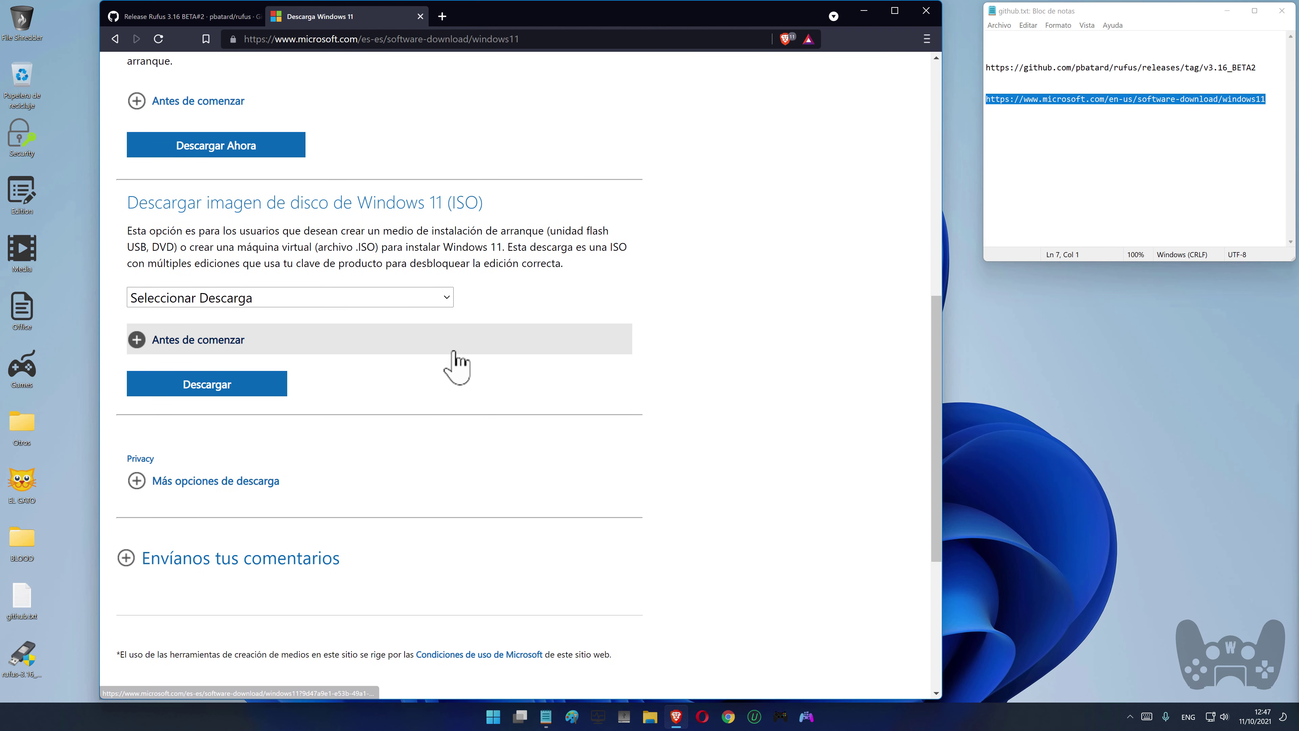
{"action": "left_click", "coordinate": [448, 301]}
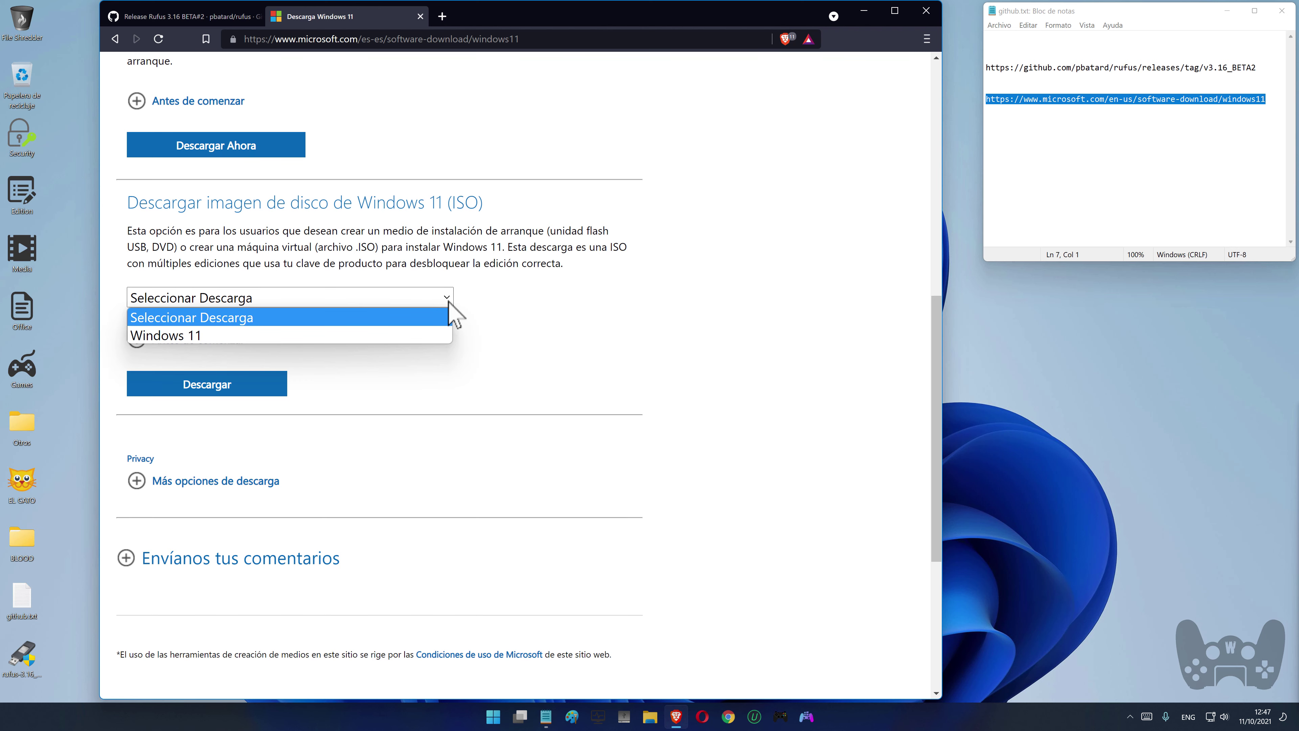
{"action": "left_click", "coordinate": [429, 335]}
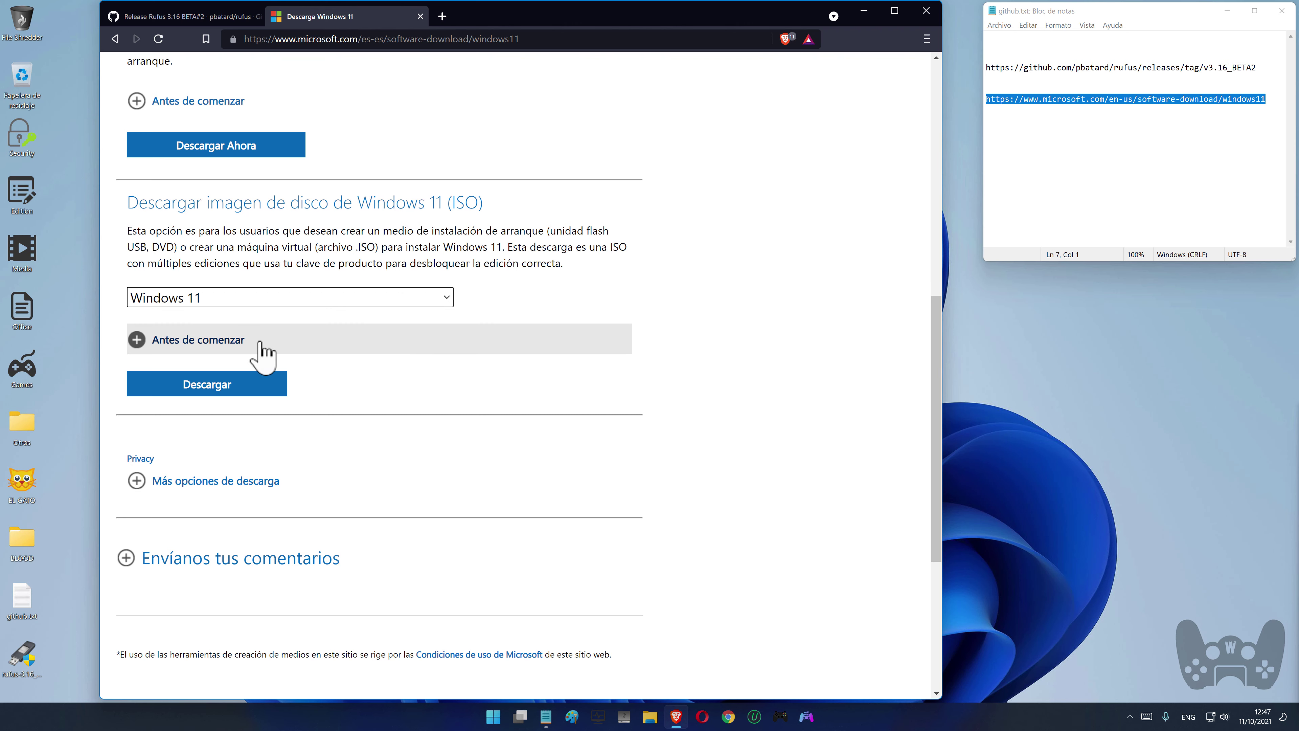
{"action": "left_click", "coordinate": [271, 395]}
Select Español as the product language for the ISO and confirm it.
{"action": "scroll", "coordinate": [328, 400], "scroll_direction": "down", "scroll_amount": 5}
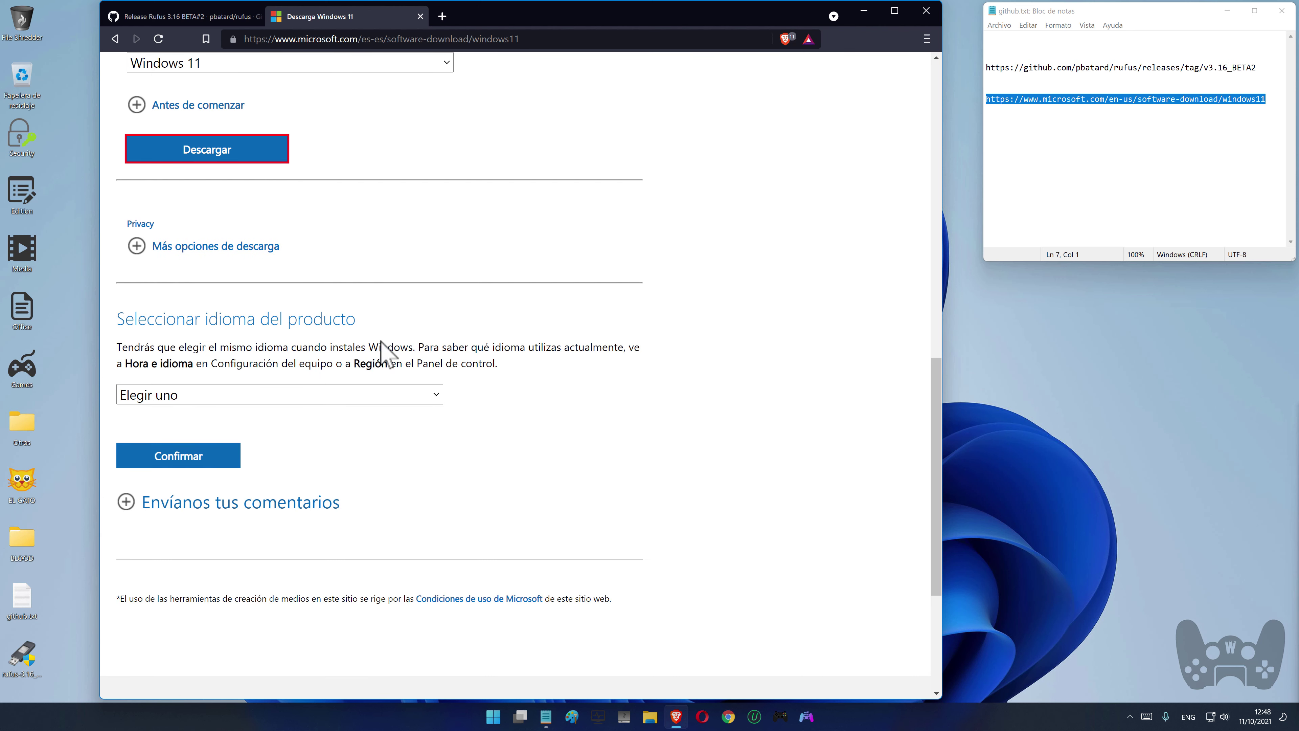
{"action": "left_click", "coordinate": [343, 396]}
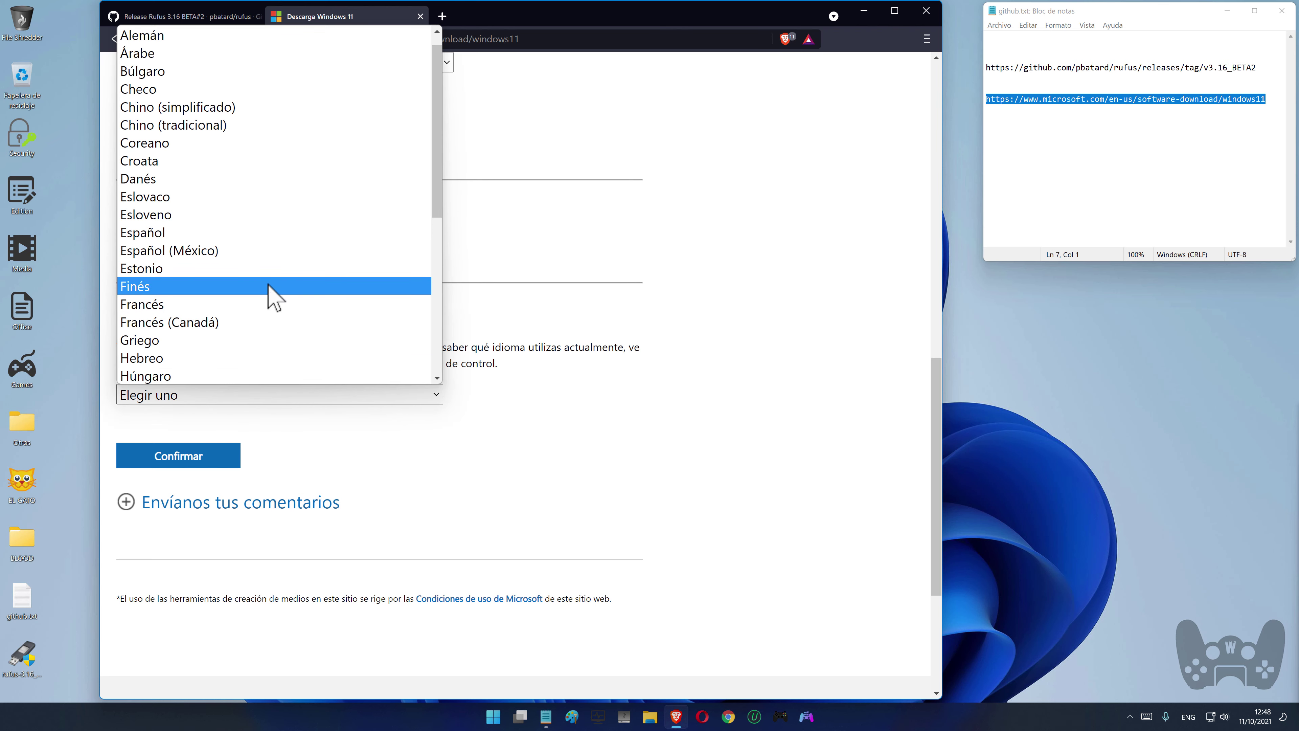
{"action": "left_click", "coordinate": [243, 238]}
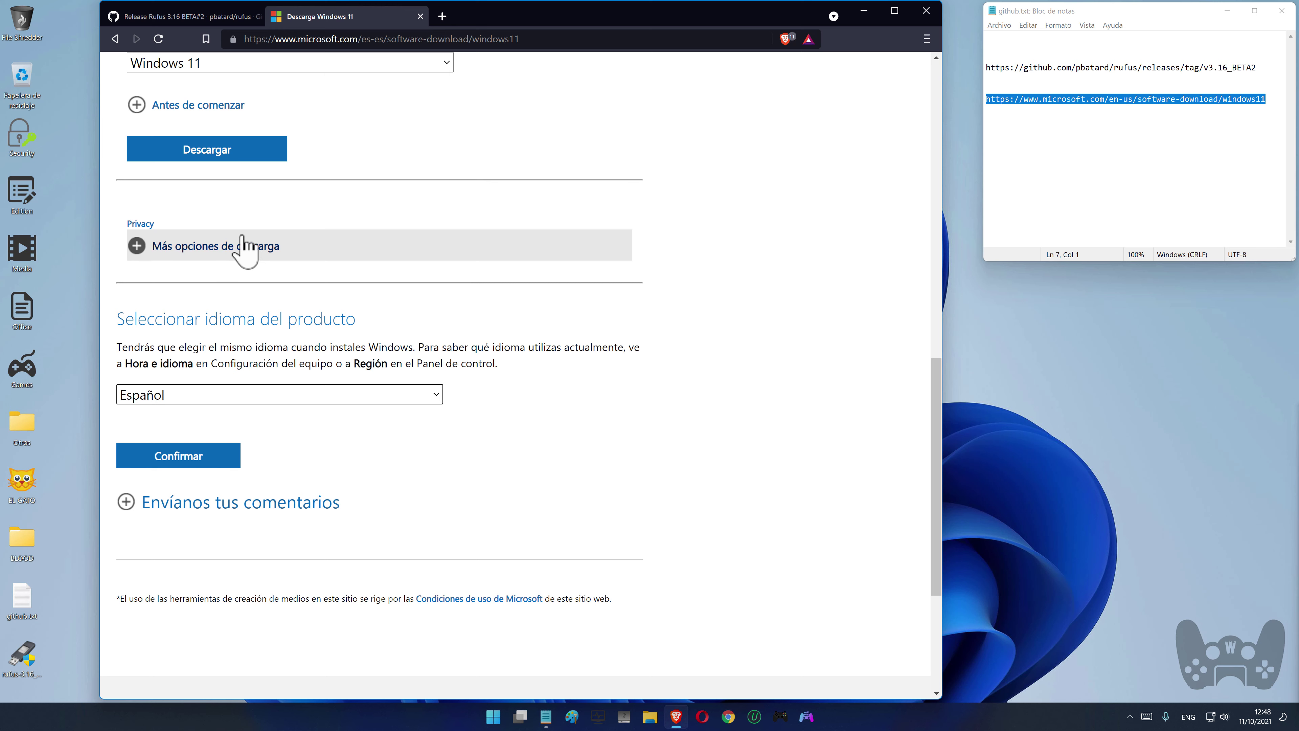
{"action": "left_click", "coordinate": [225, 467]}
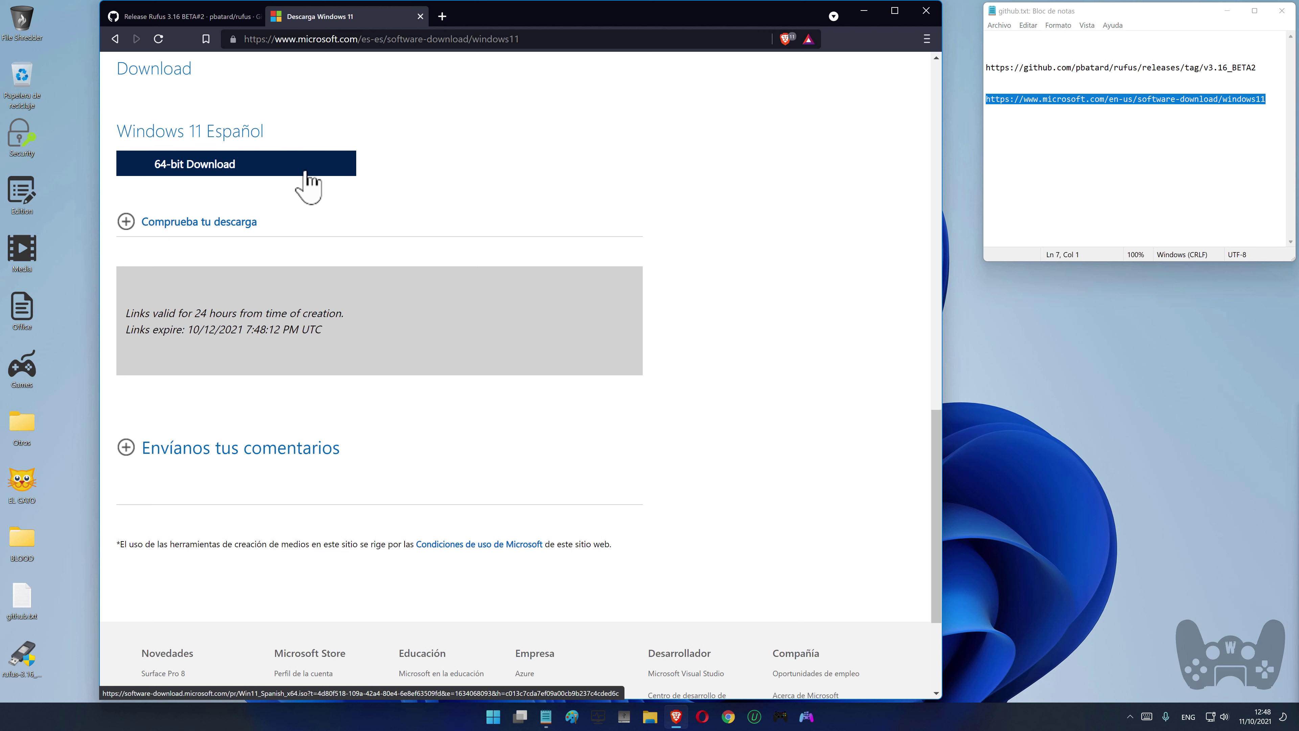
Download the 64-bit Windows 11 ISO to the desktop as Win11_Spanish_x64.iso and close the browser.
{"action": "left_click", "coordinate": [346, 171]}
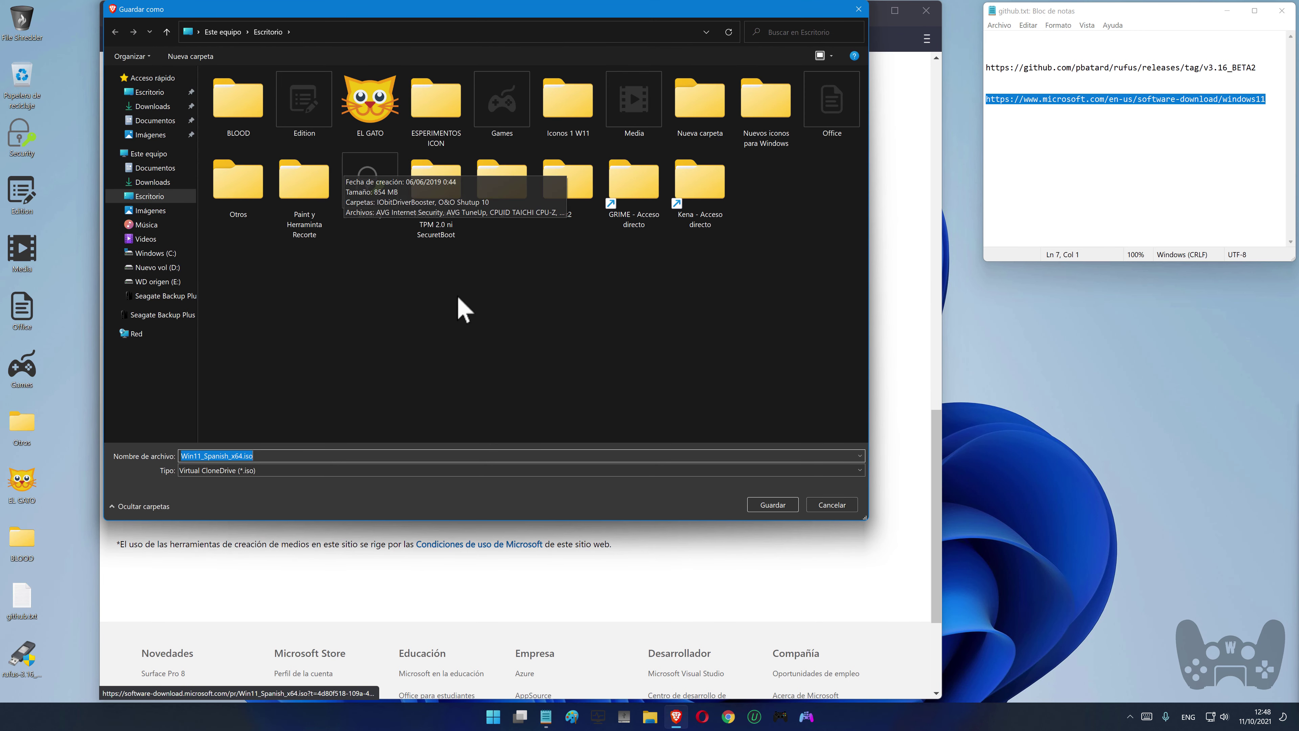
{"action": "left_click", "coordinate": [773, 506]}
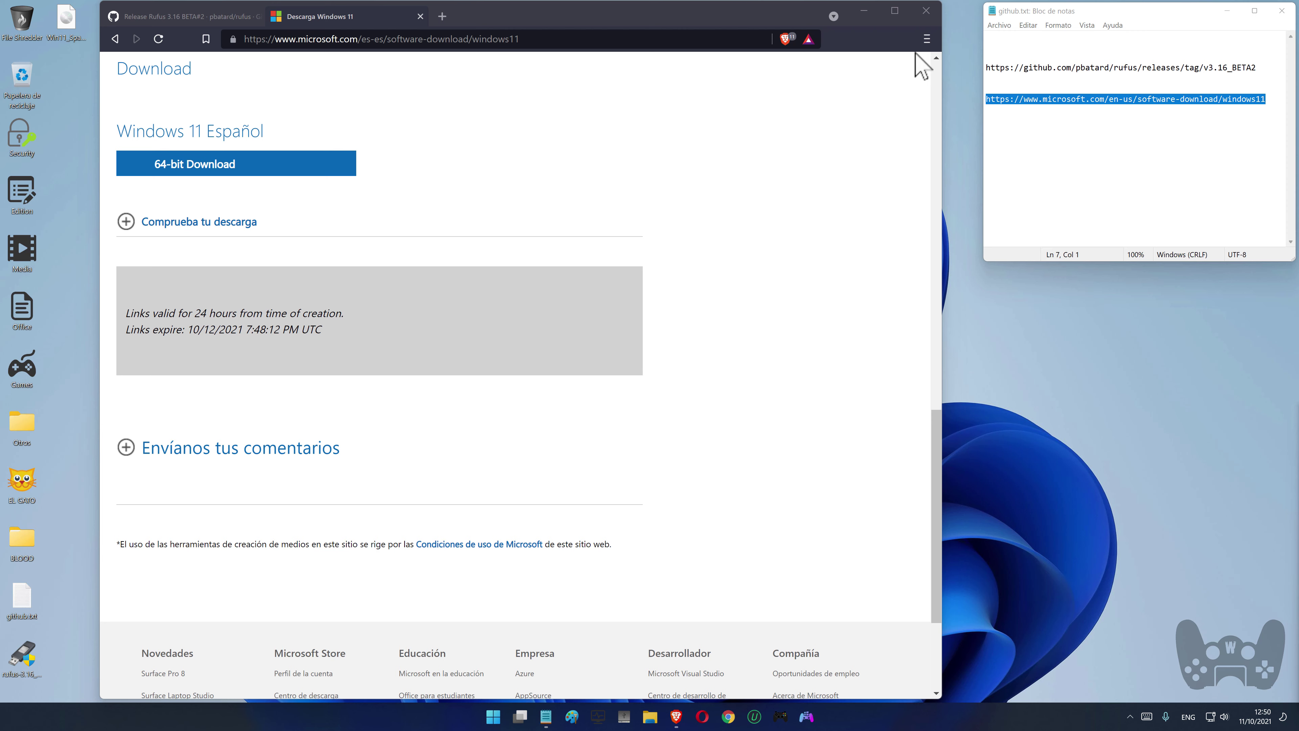
{"action": "left_click", "coordinate": [929, 18]}
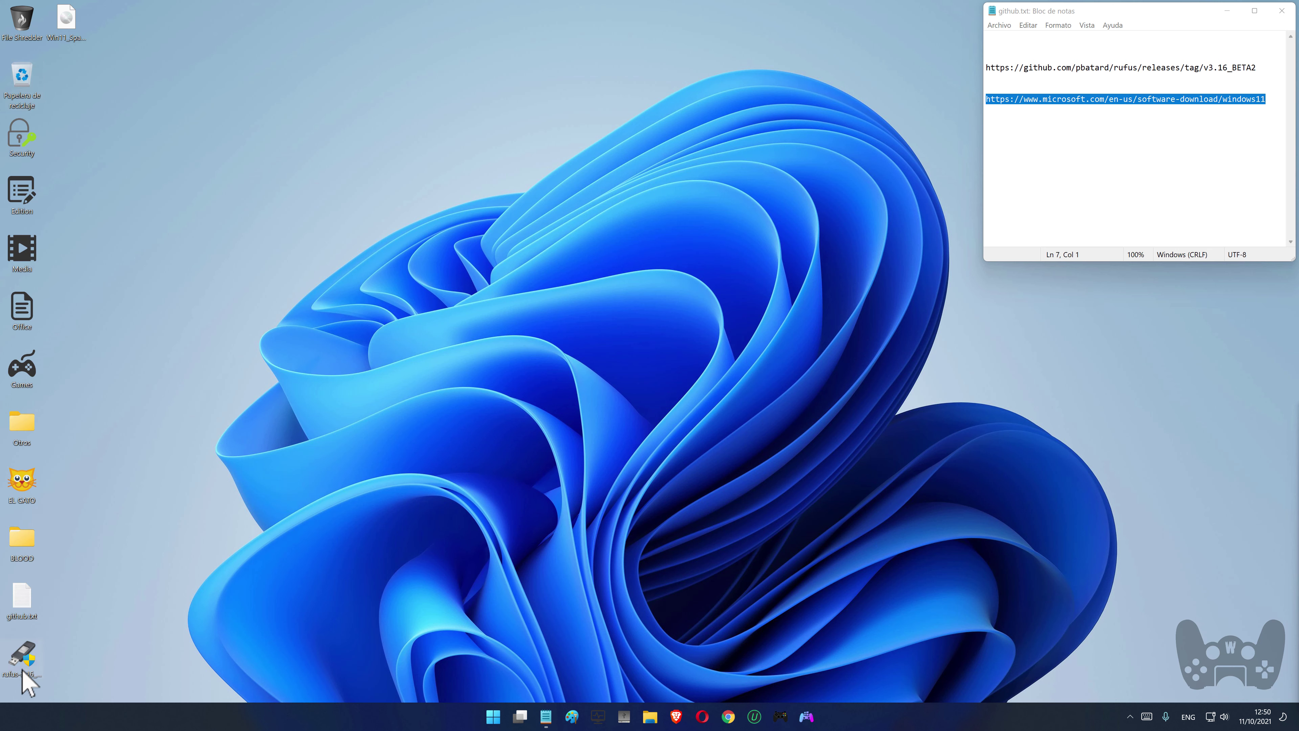
Move the Rufus executable directly below the Windows 11 ISO on the desktop and close github.txt.
{"action": "left_click_drag", "start_coordinate": [23, 665], "coordinate": [77, 58]}
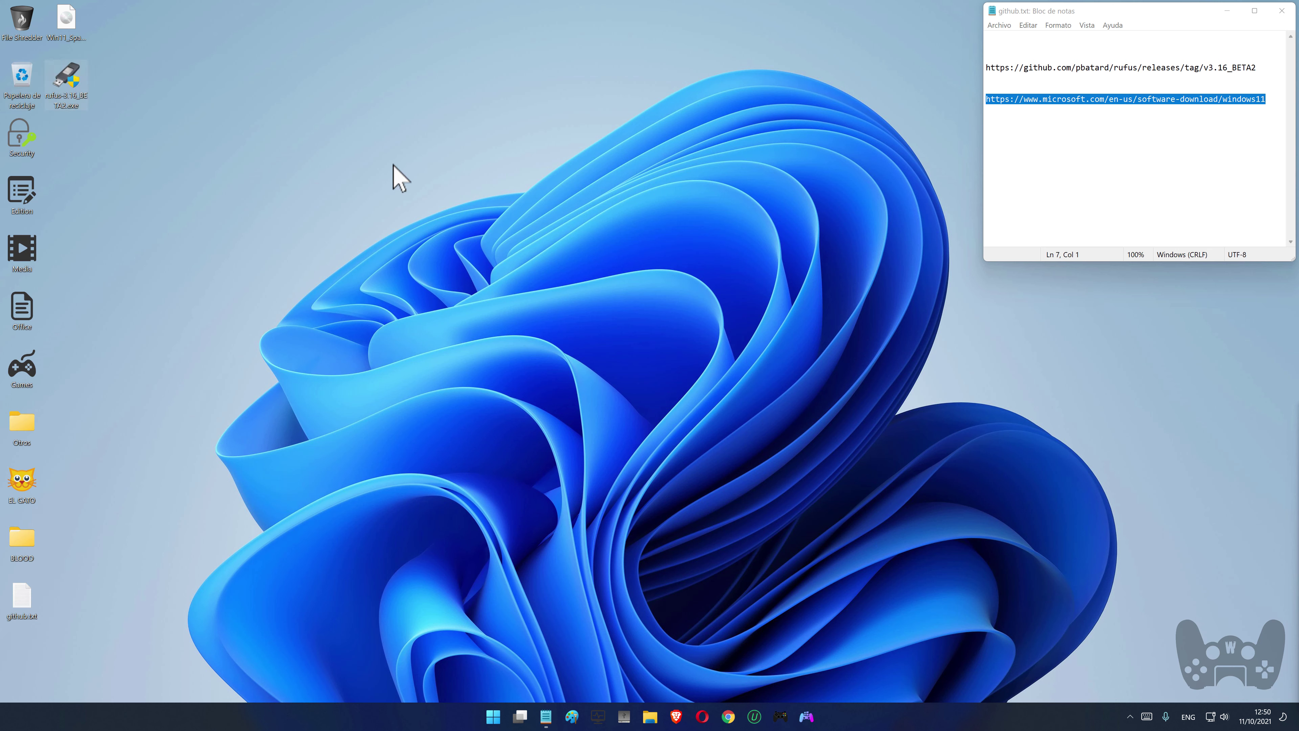
{"action": "left_click", "coordinate": [1289, 15]}
{"action": "left_click", "coordinate": [1288, 12]}
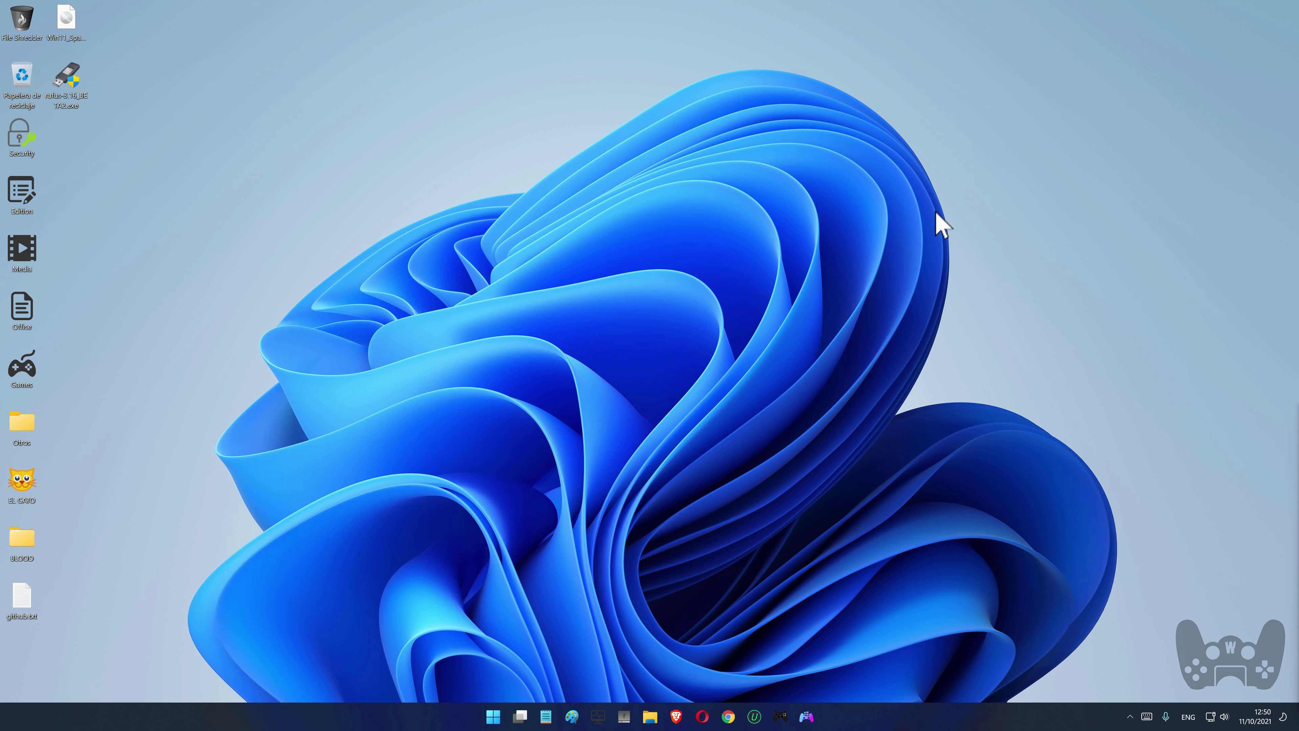
Launch Rufus from the desktop and load Win11_Spanish_x64.iso.iso as the boot image for the 16 GB drive H:.
{"action": "left_click", "coordinate": [71, 101]}
{"action": "double_click", "coordinate": [71, 101]}
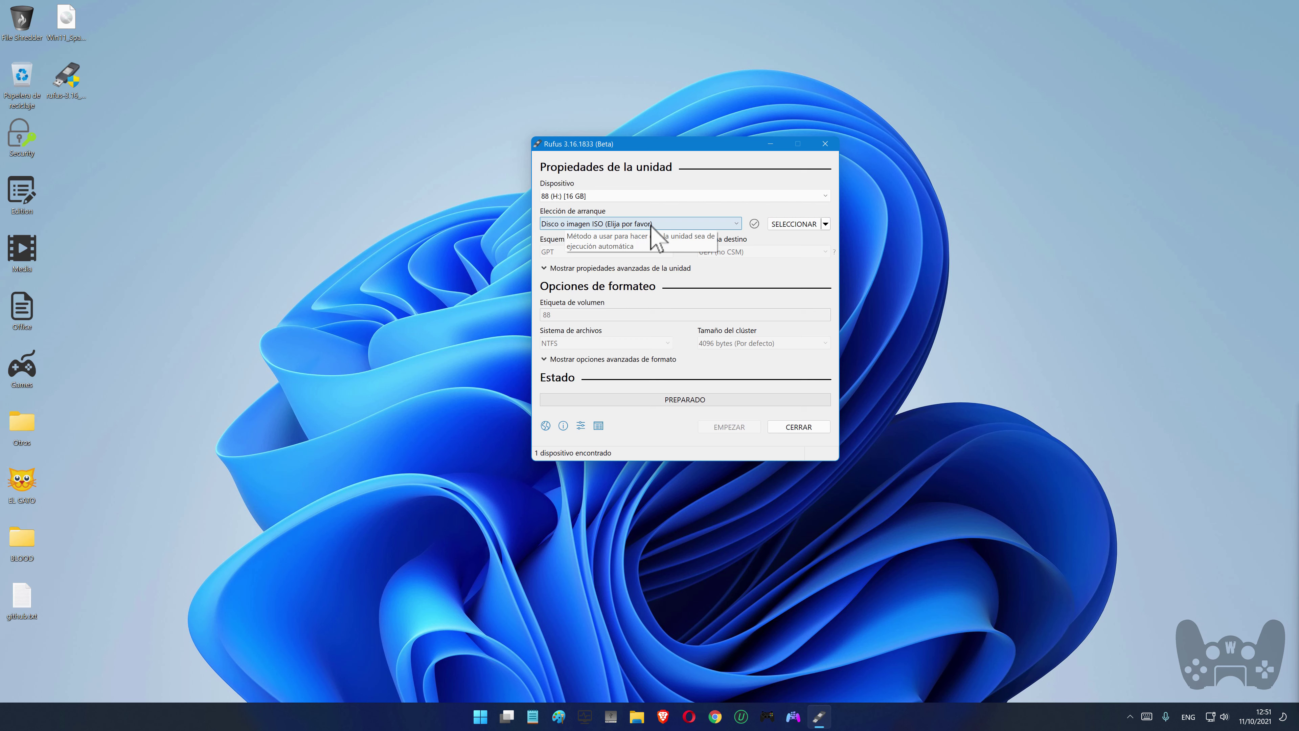
{"action": "left_click", "coordinate": [801, 226]}
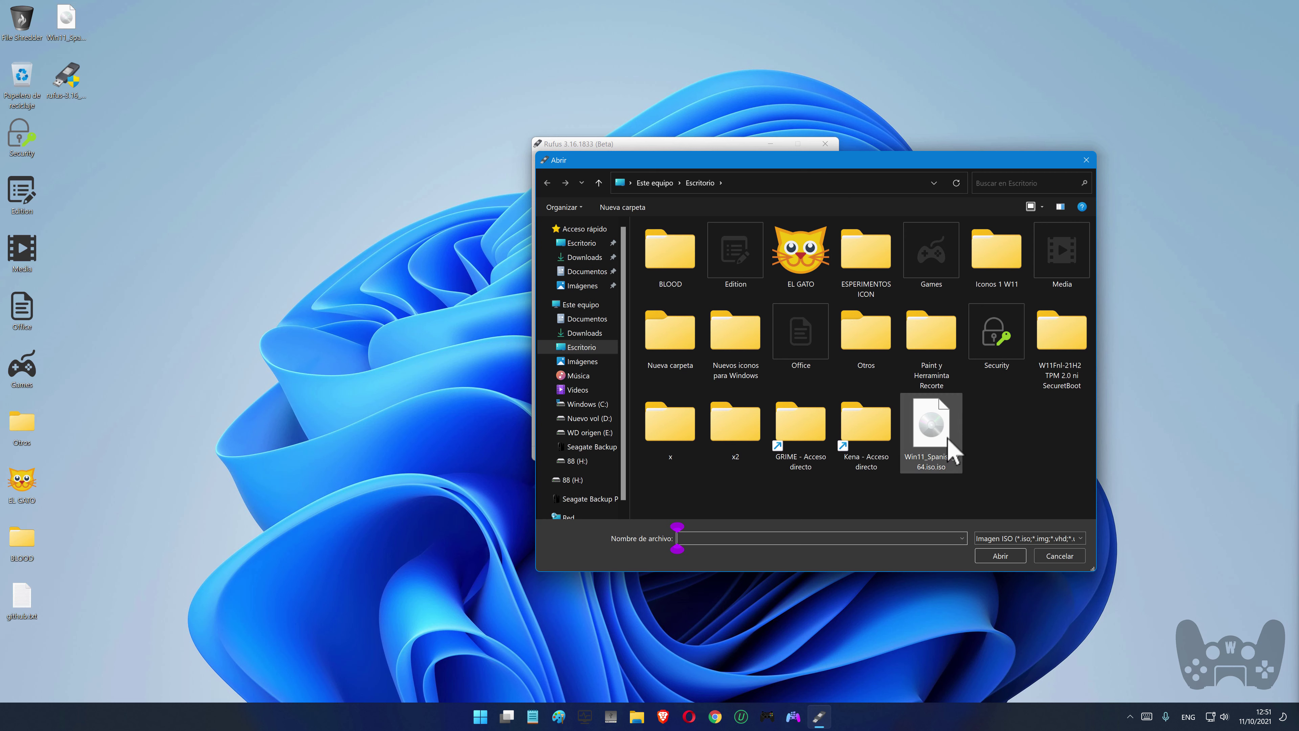
{"action": "double_click", "coordinate": [951, 450]}
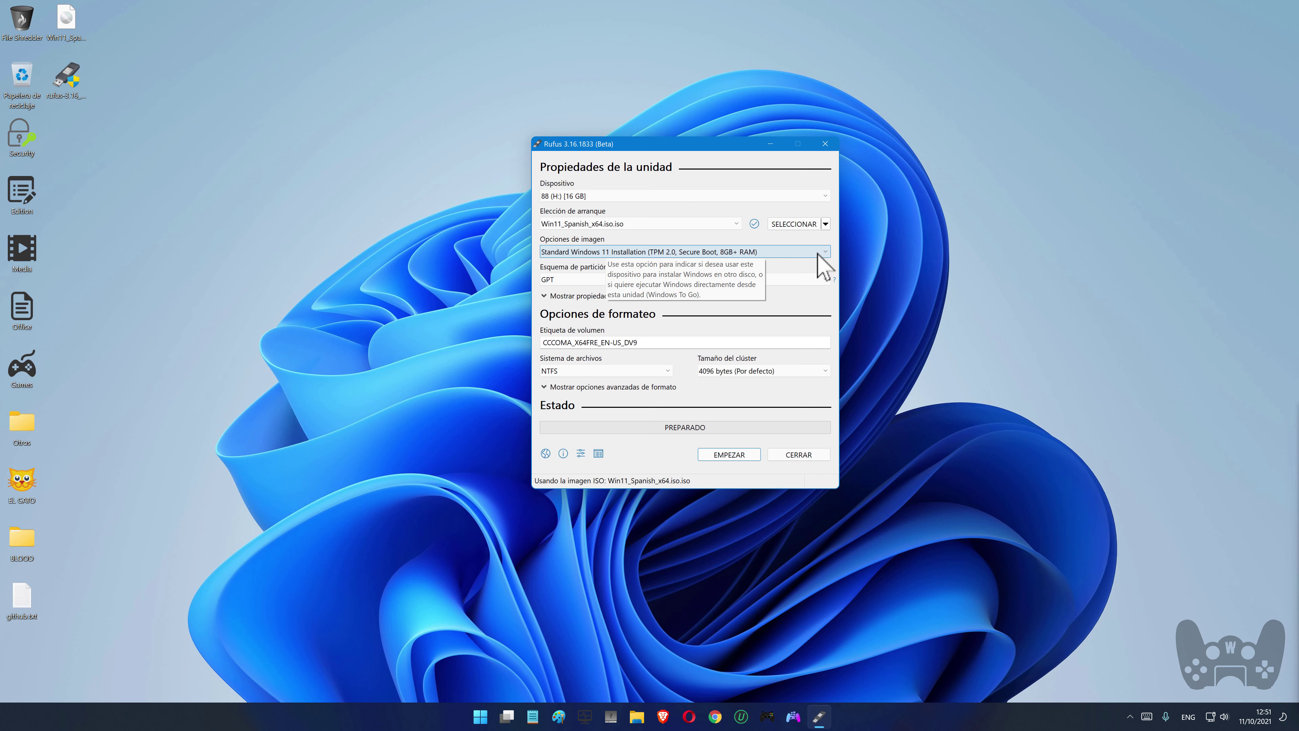
Set the image option to Extended Windows 11 Installation (no TPM/no Secure Boot/8GB- RAM) and the partition scheme to MBR.
{"action": "left_click", "coordinate": [768, 251]}
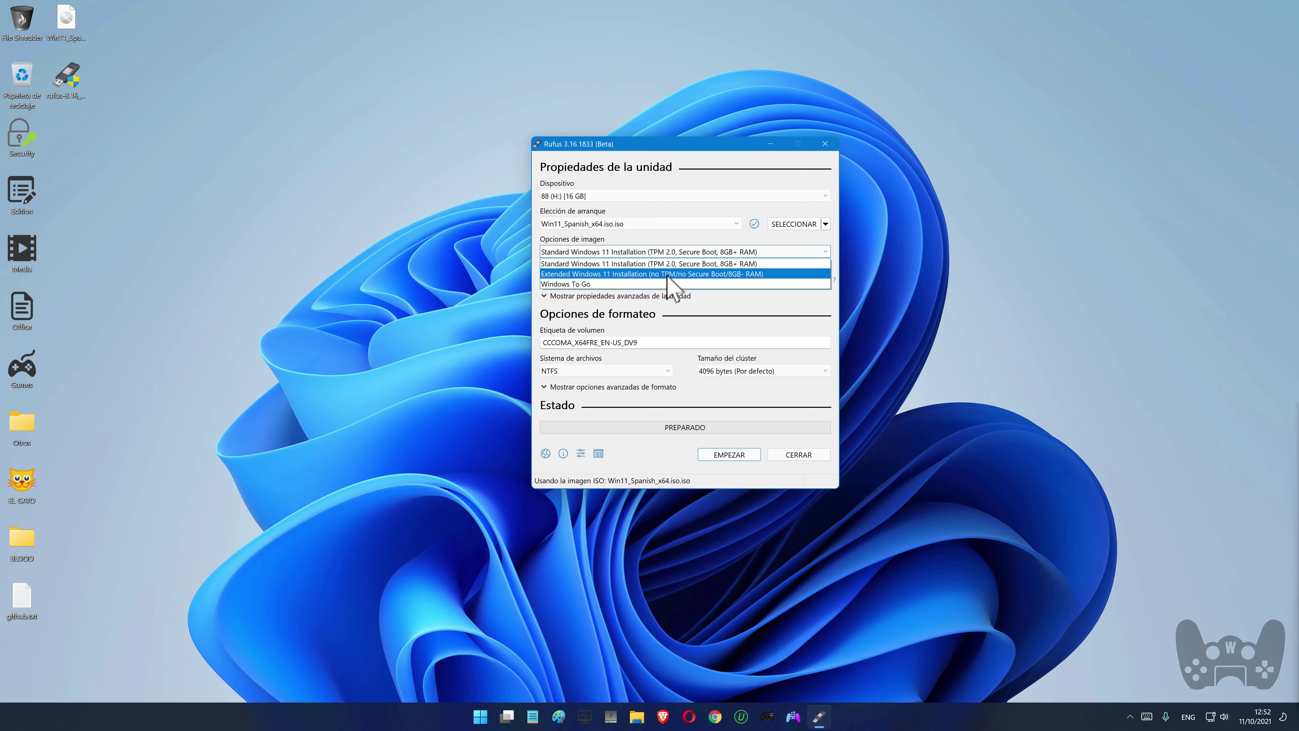
{"action": "left_click", "coordinate": [764, 274]}
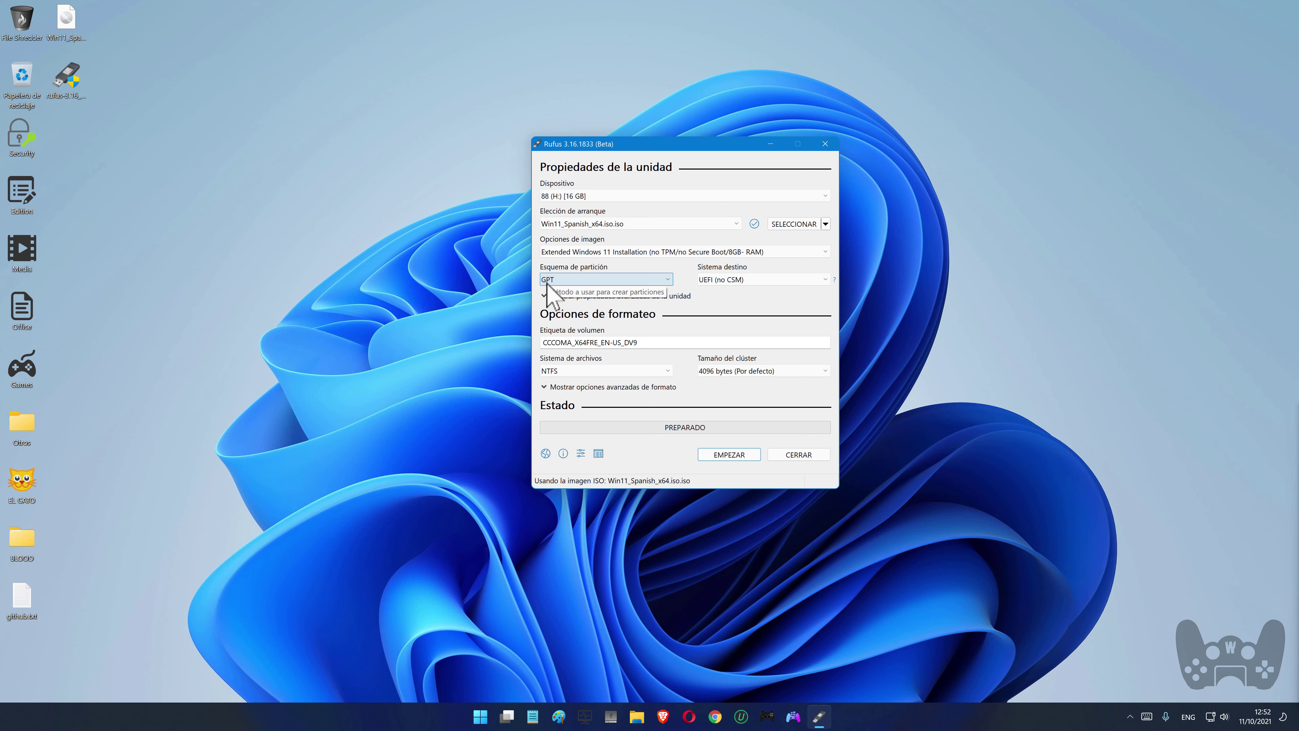
{"action": "left_click", "coordinate": [561, 280]}
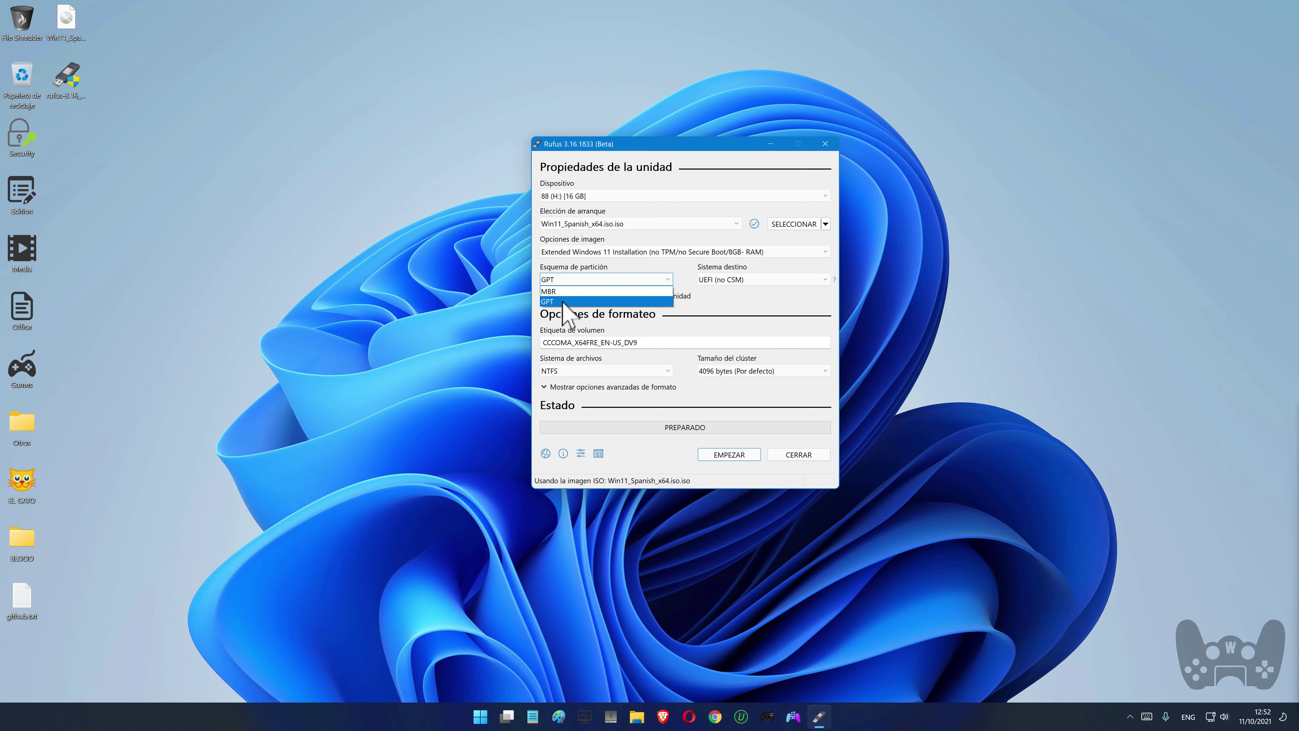
{"action": "left_click", "coordinate": [498, 292]}
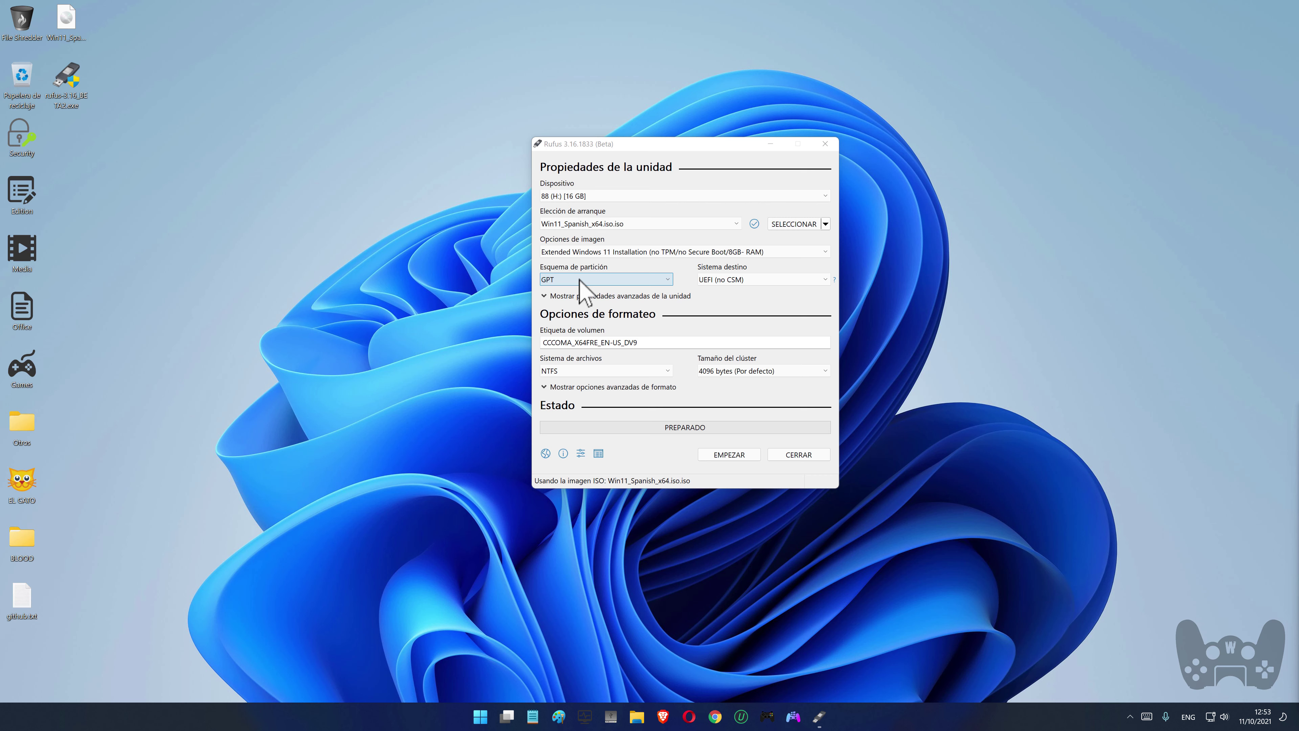
{"action": "left_click", "coordinate": [659, 281]}
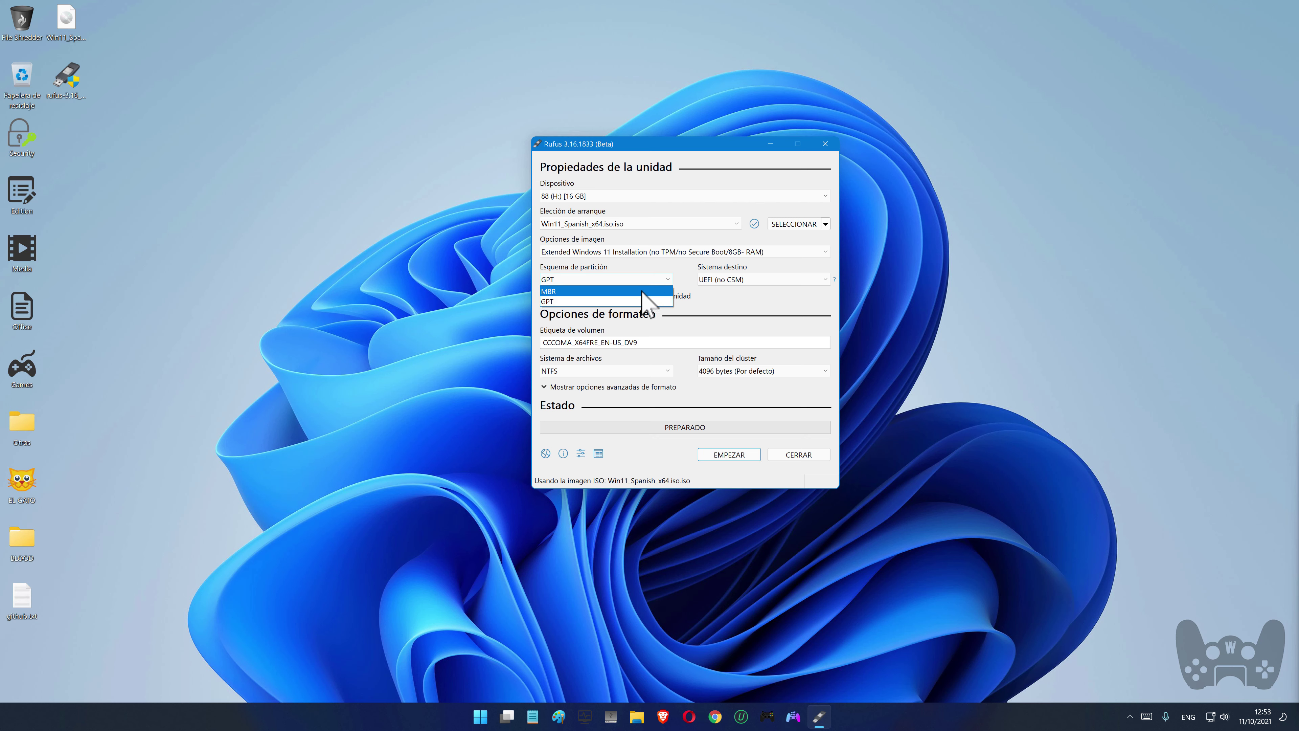
{"action": "left_click", "coordinate": [641, 291]}
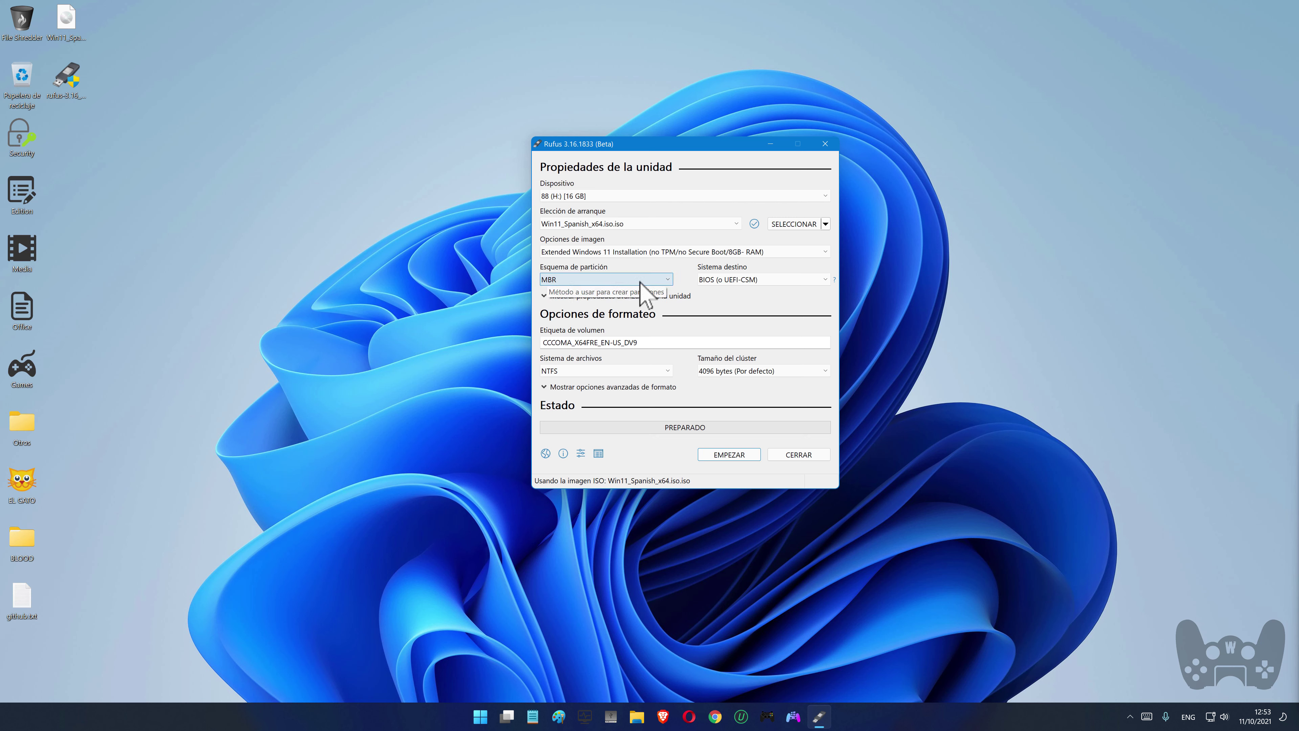
{"action": "left_click", "coordinate": [748, 280]}
{"action": "left_click", "coordinate": [824, 318]}
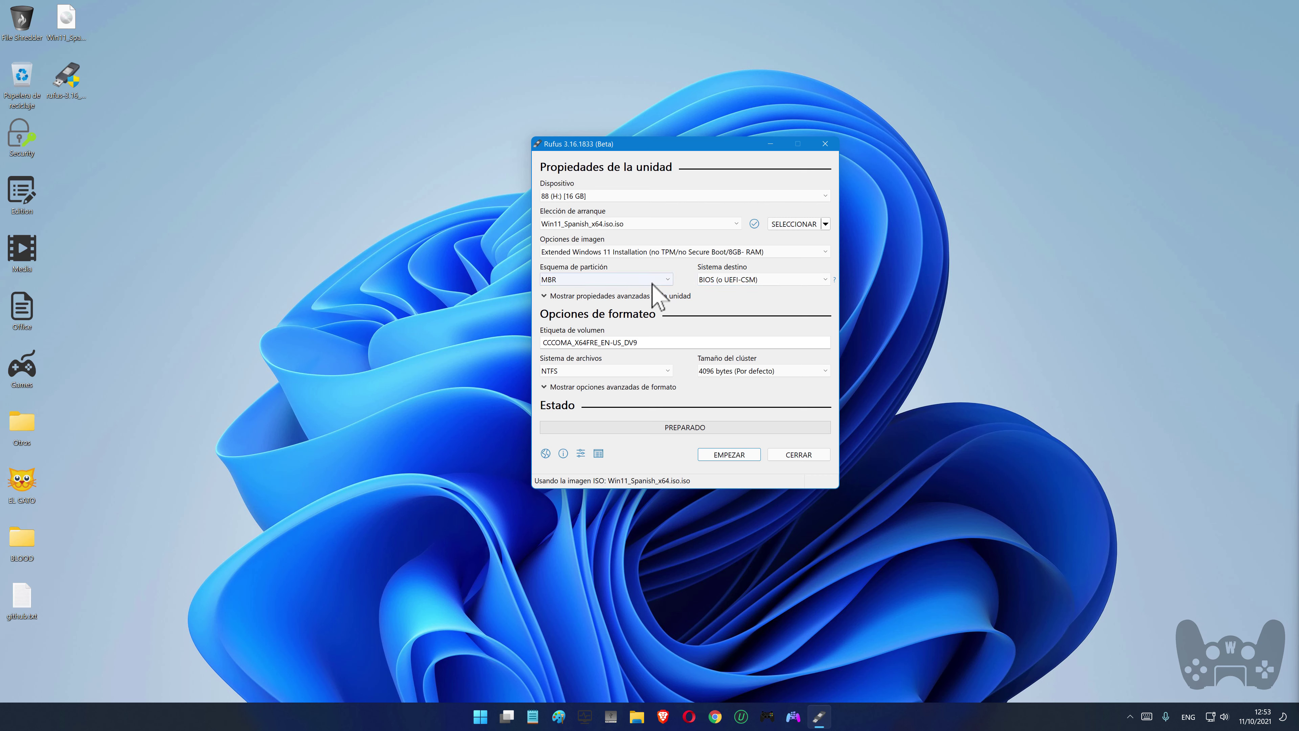
{"action": "left_click", "coordinate": [665, 280]}
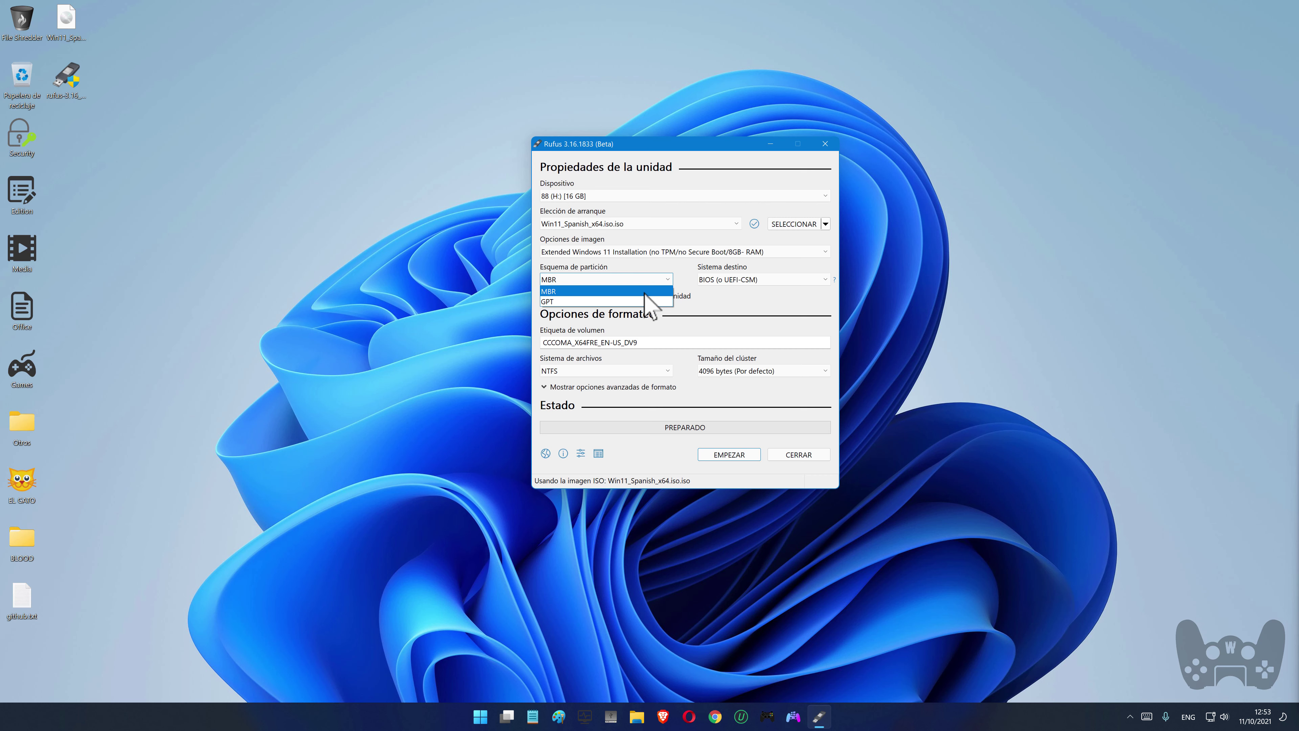
{"action": "left_click", "coordinate": [646, 291]}
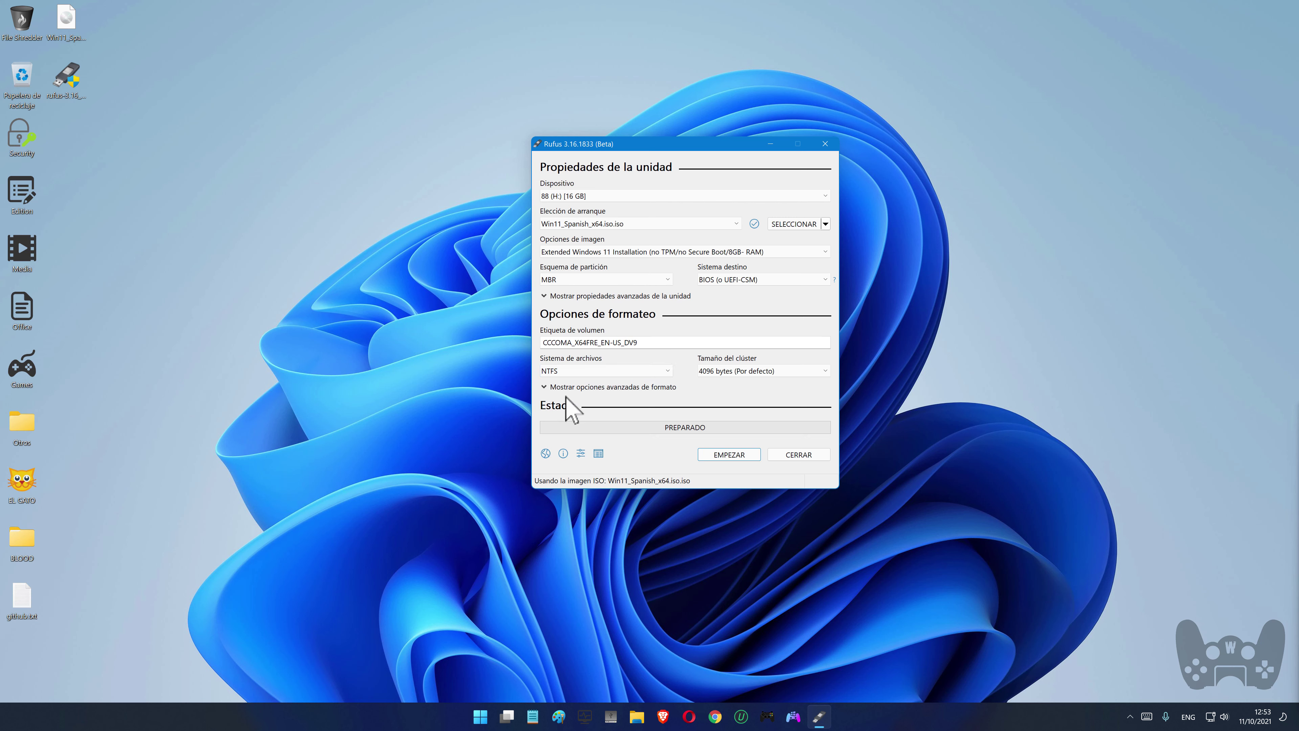
Write the Windows 11 image to drive H:, accepting the erasure of all its data, and close Rufus when finished.
{"action": "left_click", "coordinate": [730, 457]}
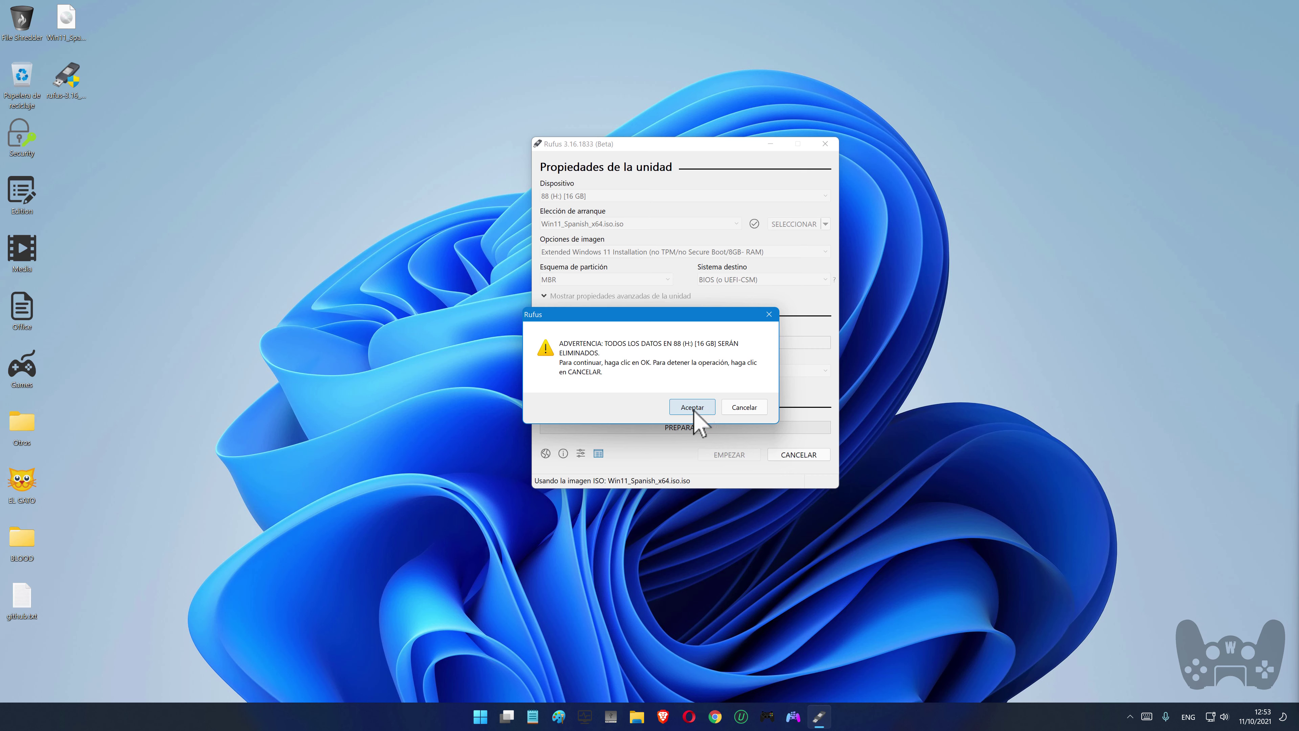
{"action": "left_click", "coordinate": [694, 410]}
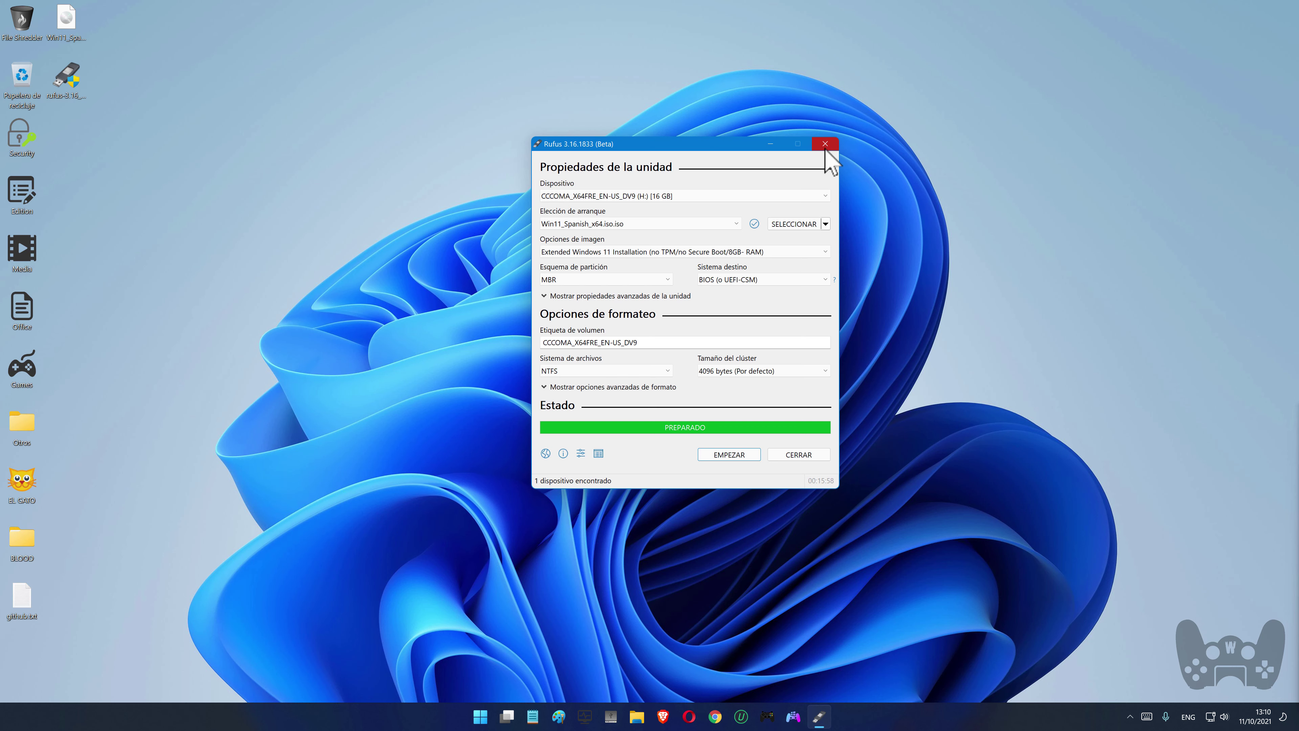
{"action": "left_click", "coordinate": [798, 456]}
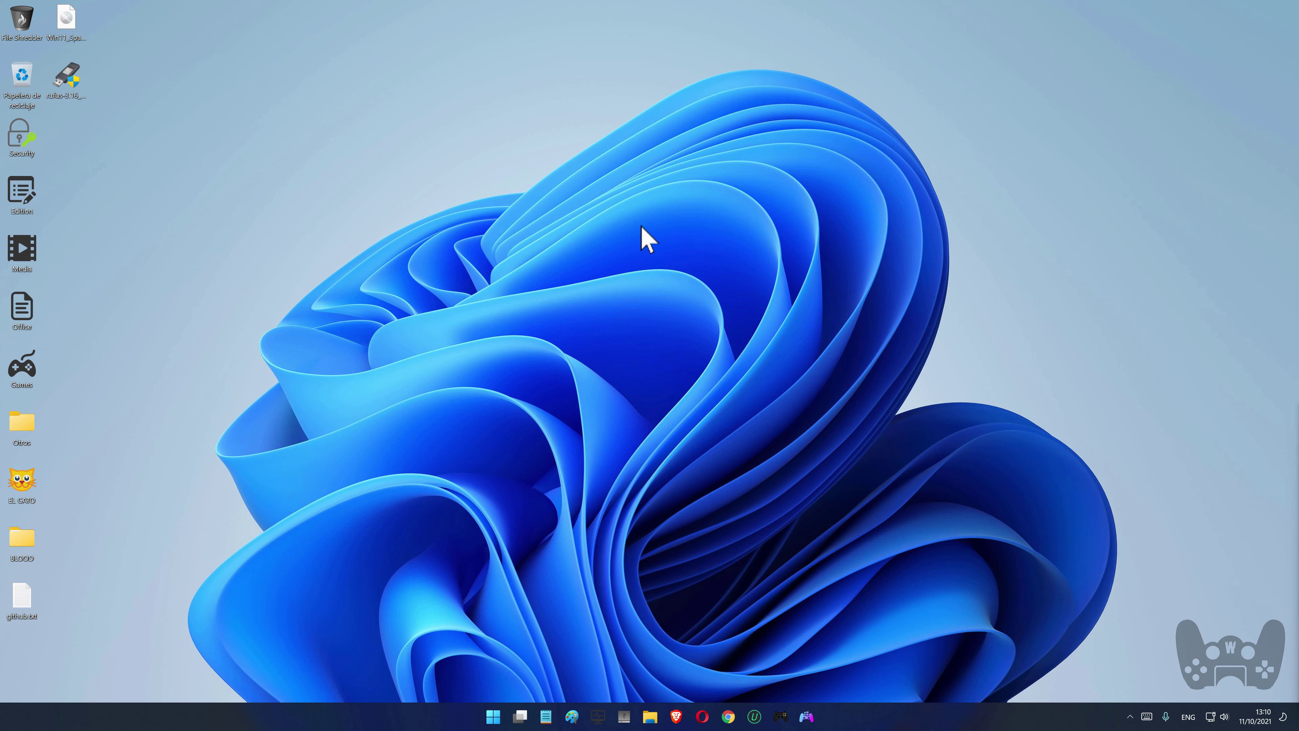
Inspect the files on the CCCOMA_X64FRE_EN-US_DV9 (H:) drive in File Explorer, including setup.exe, and close the window.
{"action": "key", "text": "super+e"}
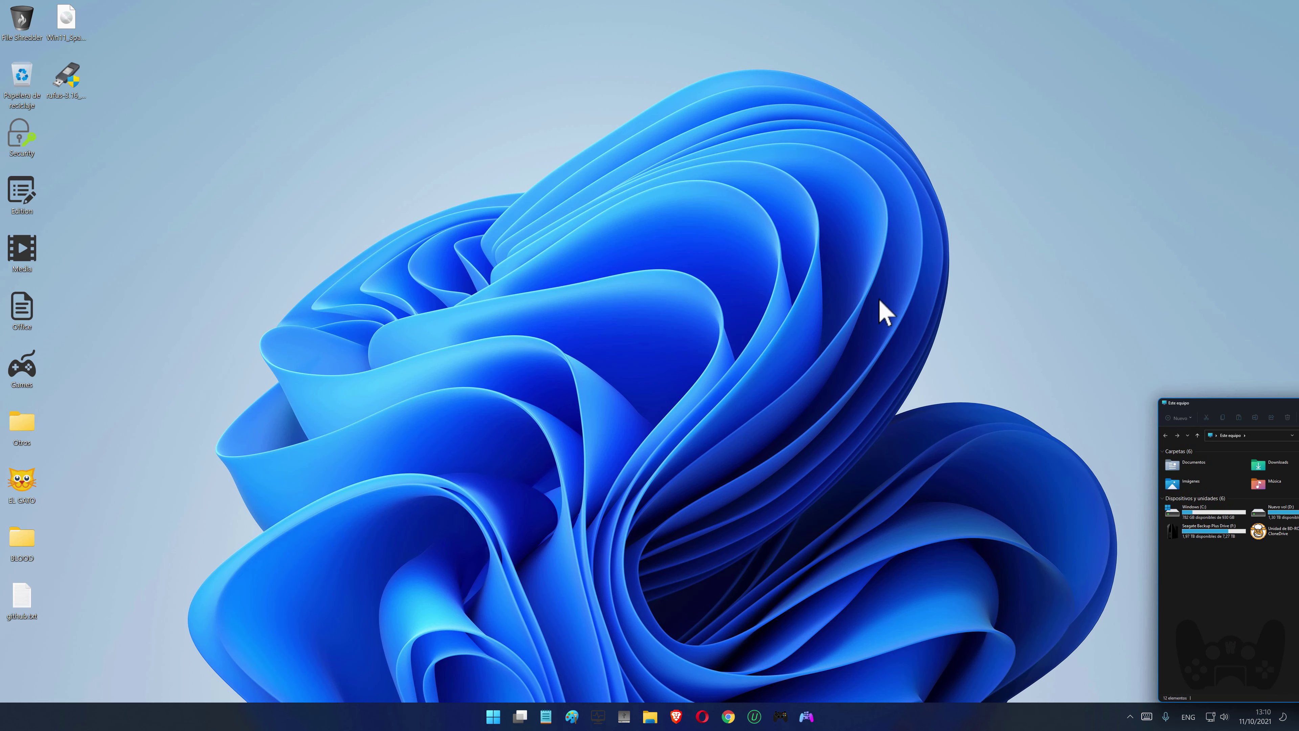
{"action": "left_click_drag", "start_coordinate": [671, 123], "coordinate": [716, 89]}
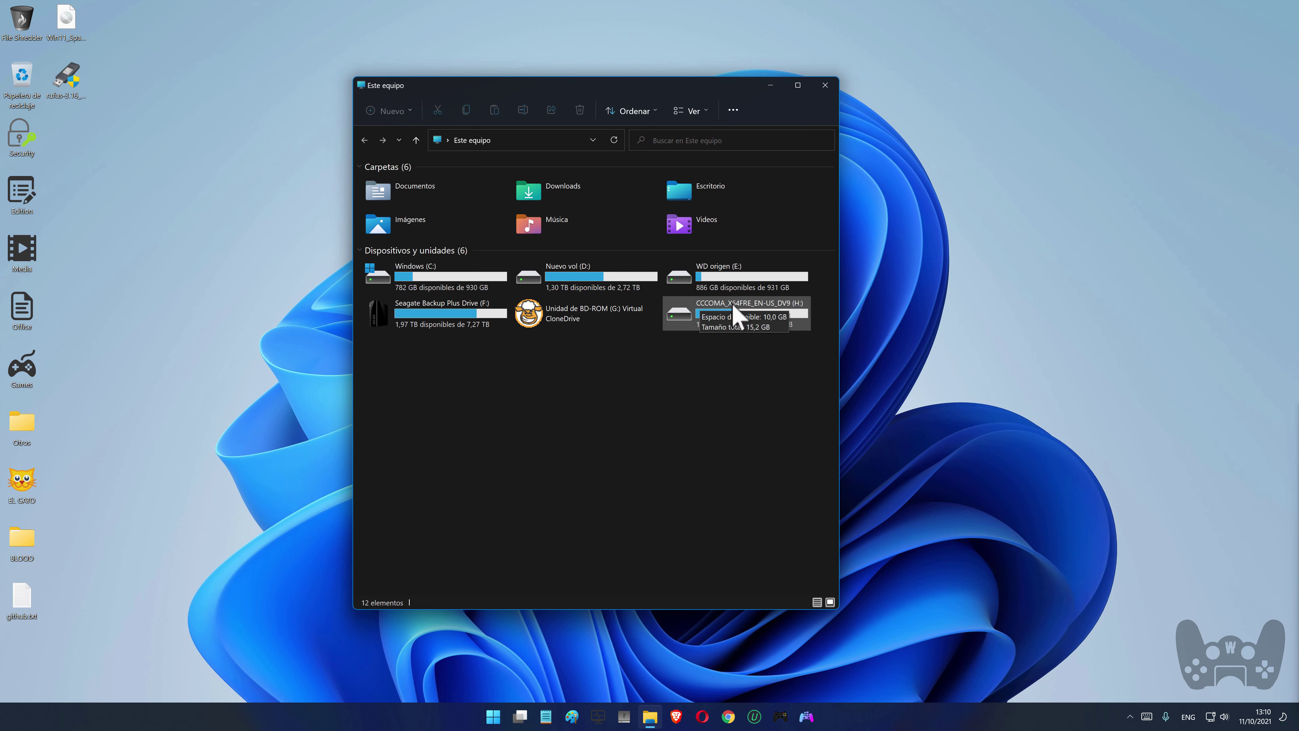
{"action": "double_click", "coordinate": [802, 308]}
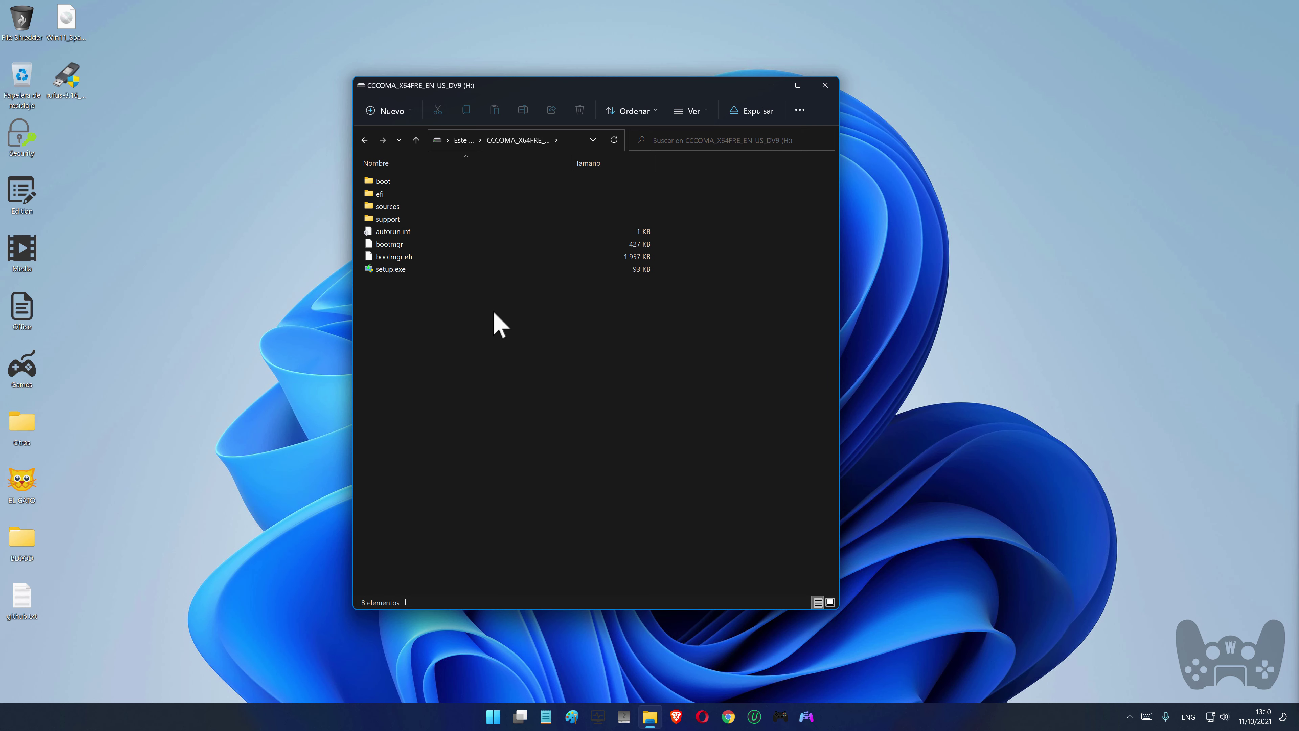
{"action": "key", "text": "alt+Left"}
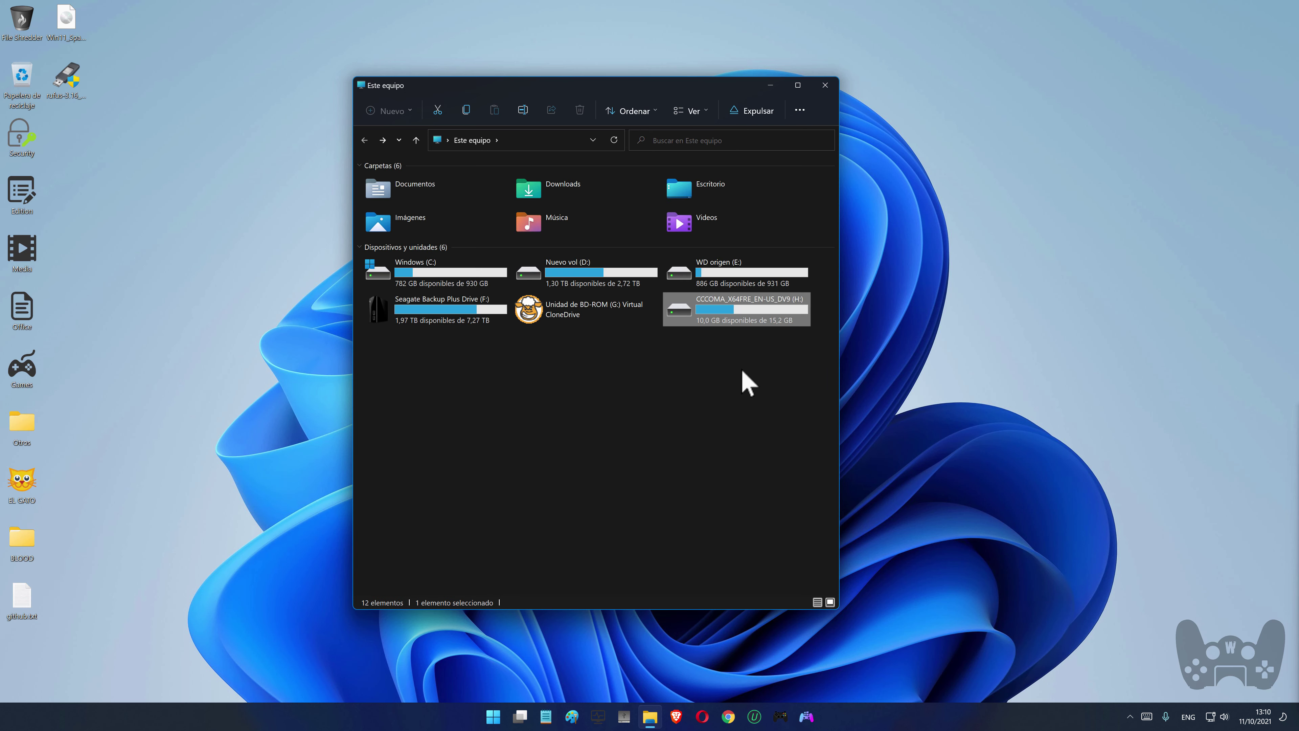
{"action": "double_click", "coordinate": [744, 309]}
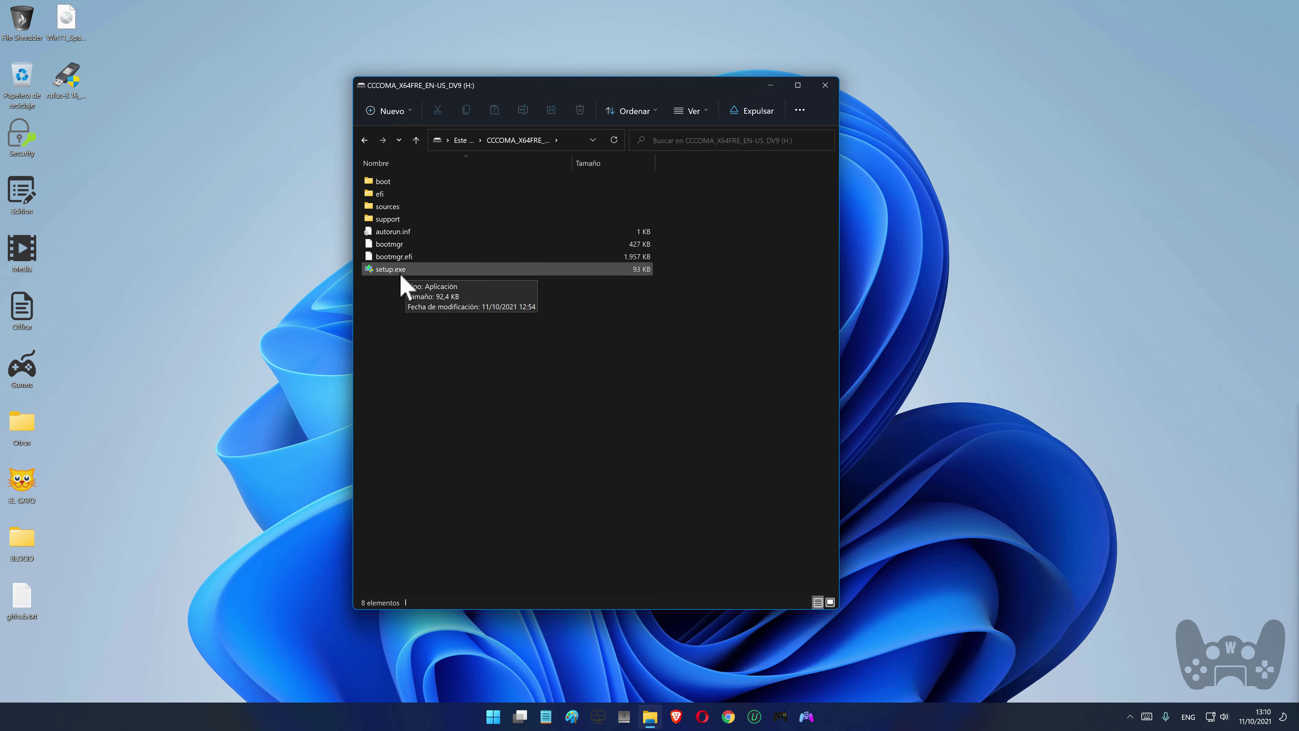
{"action": "left_click", "coordinate": [825, 86]}
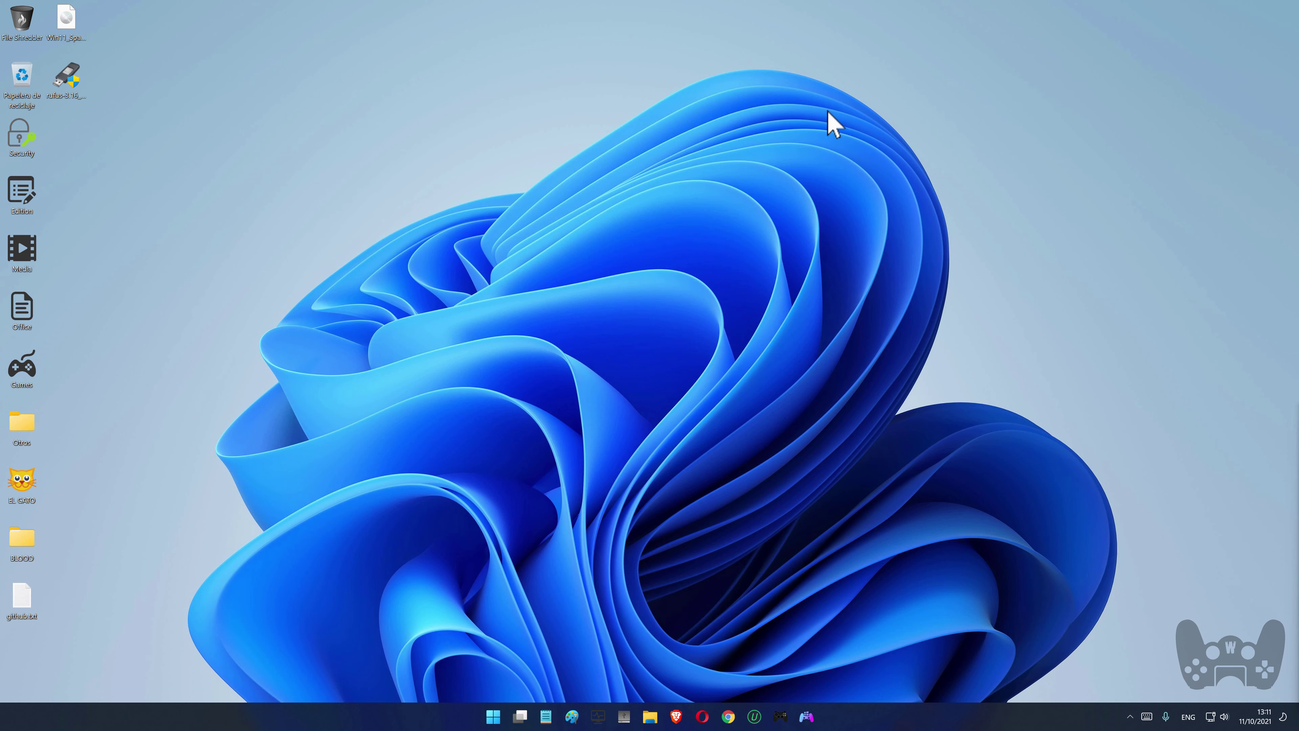